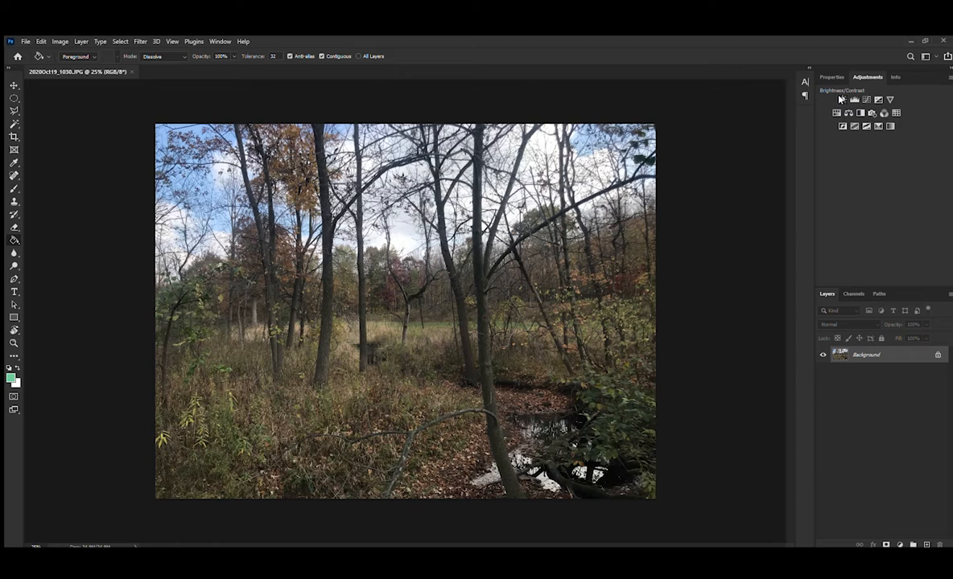
Add a Brightness/Contrast adjustment layer above the Background, raising the brightness slightly and the contrast strongly
left_click(840, 99)
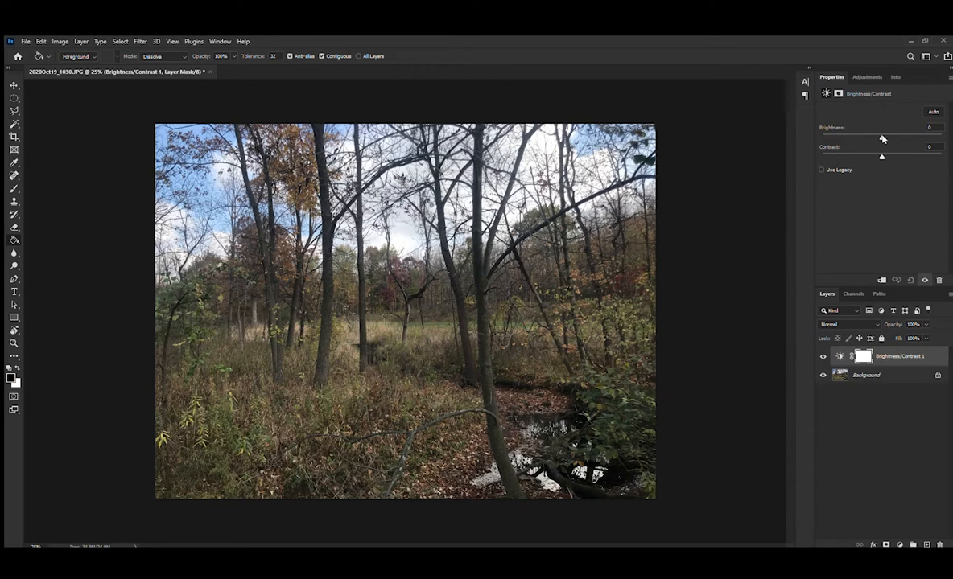
left_click_drag(882, 139, 889, 139)
left_click_drag(882, 157, 916, 157)
Add a Vibrance adjustment layer above Brightness/Contrast, with a strong vibrance increase and a very slight saturation increase
left_click(867, 77)
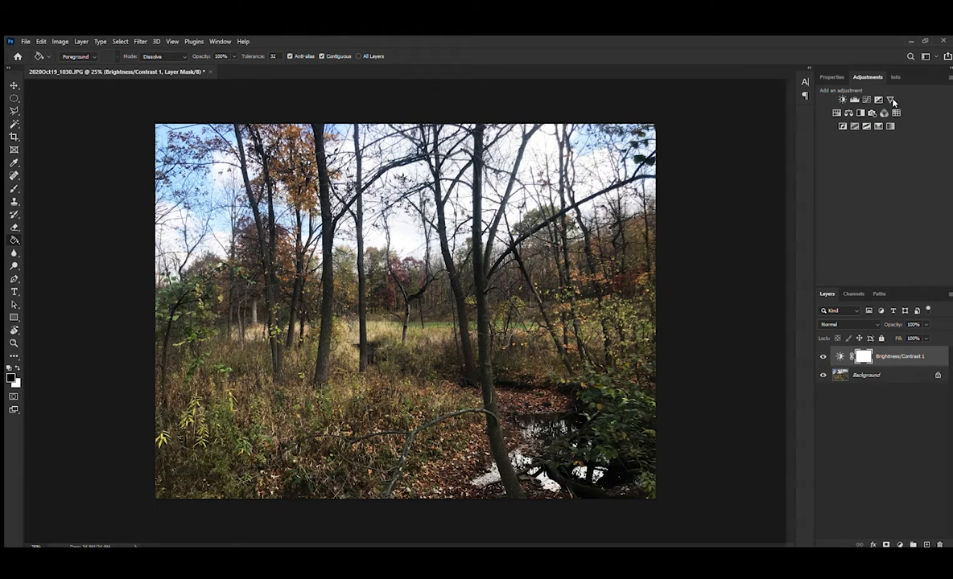
left_click(889, 100)
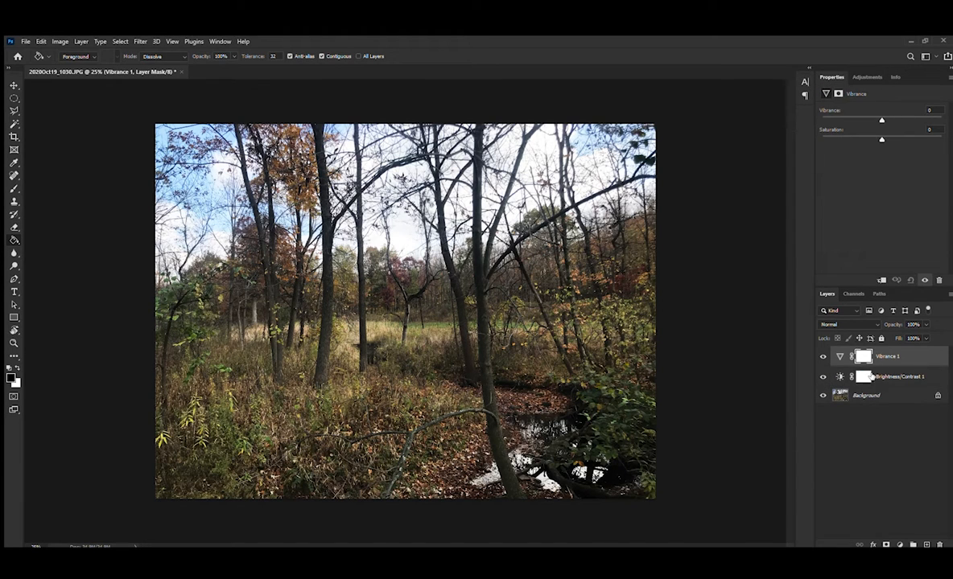
left_click_drag(880, 120, 922, 120)
left_click_drag(881, 139, 885, 141)
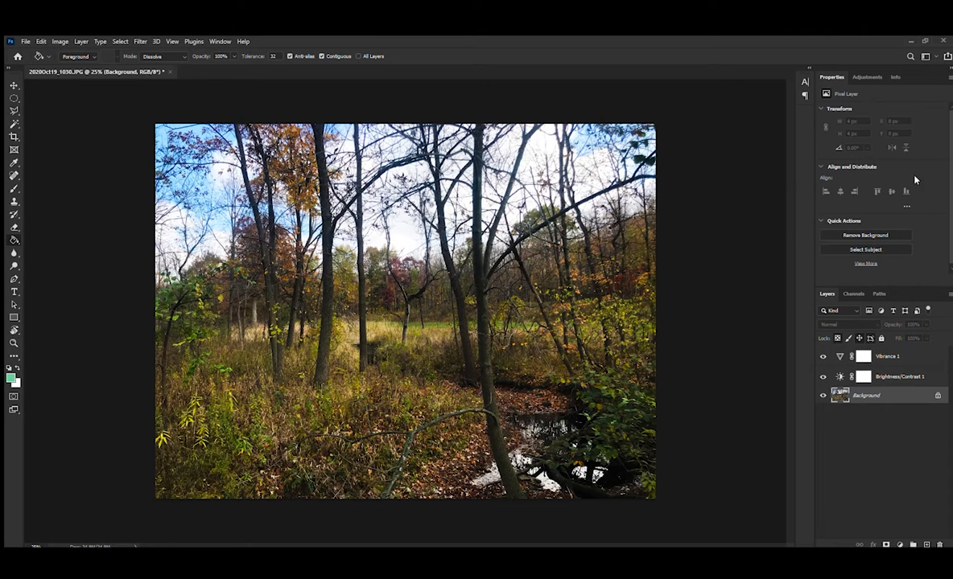
Add an Exposure adjustment layer directly above the Background, with gamma correction 0.86 and an elliptical mask
left_click(868, 77)
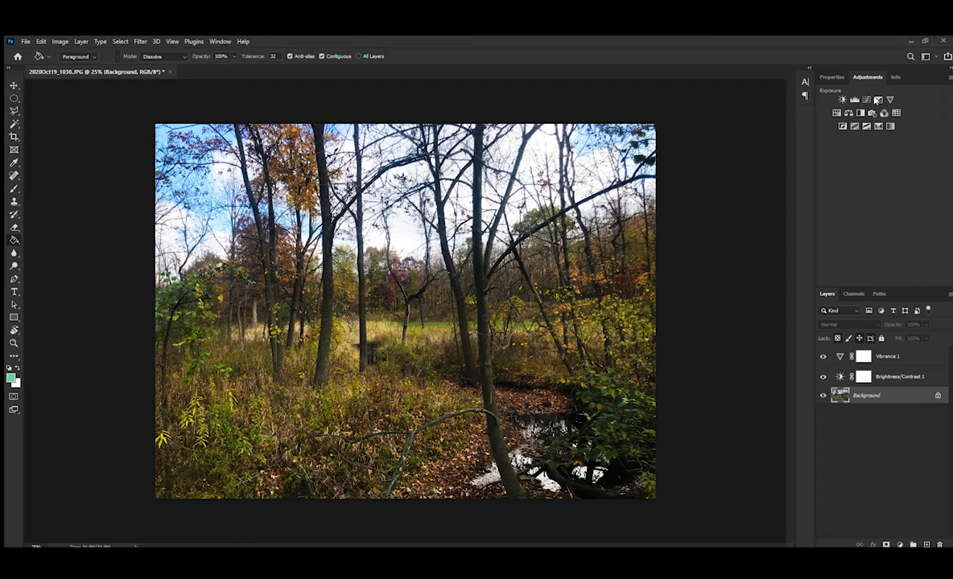
left_click(878, 100)
key("ctrl+i")
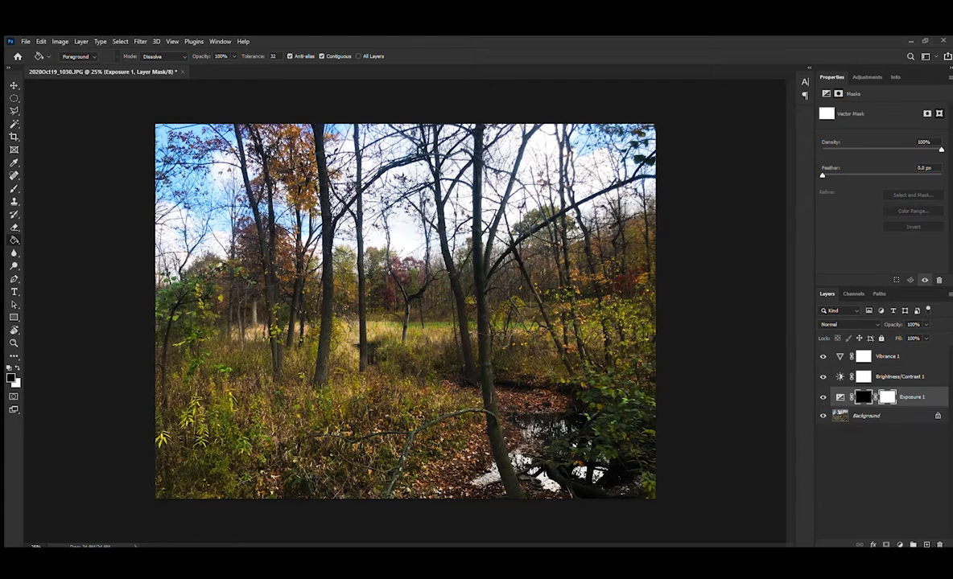
key("m")
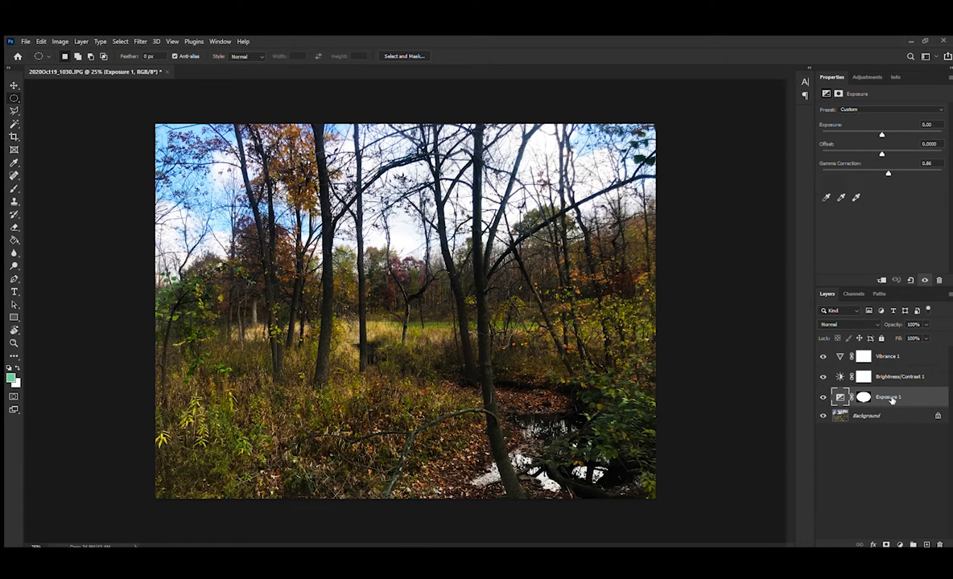
Invert the Exposure layer's elliptical mask and feather its edge heavily to form a soft vignette
left_click(837, 95)
left_click(912, 227)
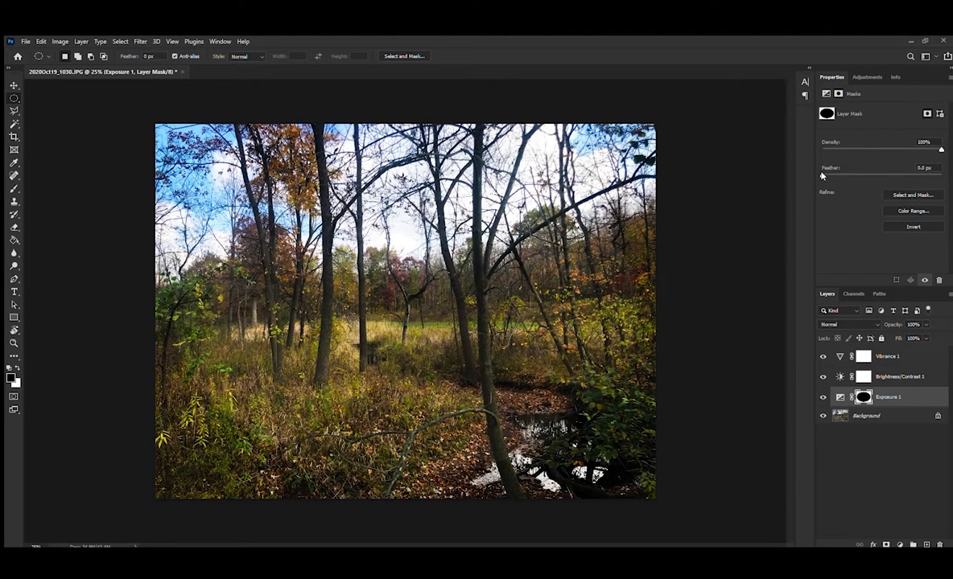
left_click_drag(823, 174, 915, 175)
Add a Color Balance layer above Brightness/Contrast and set its shadows to Cyan-Red -3, Magenta-Green -11 and Yellow-Blue -13
left_click(898, 376)
left_click(867, 77)
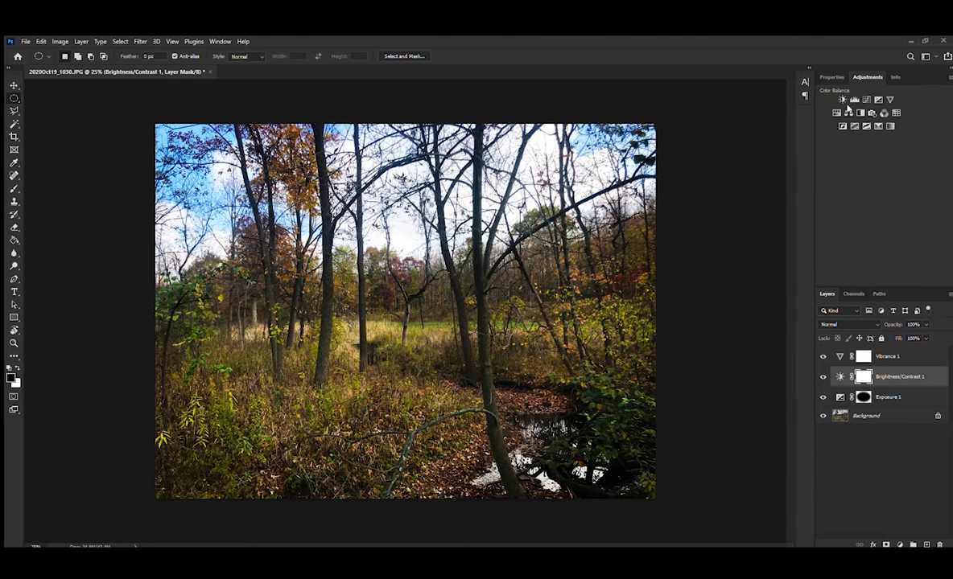
left_click(848, 113)
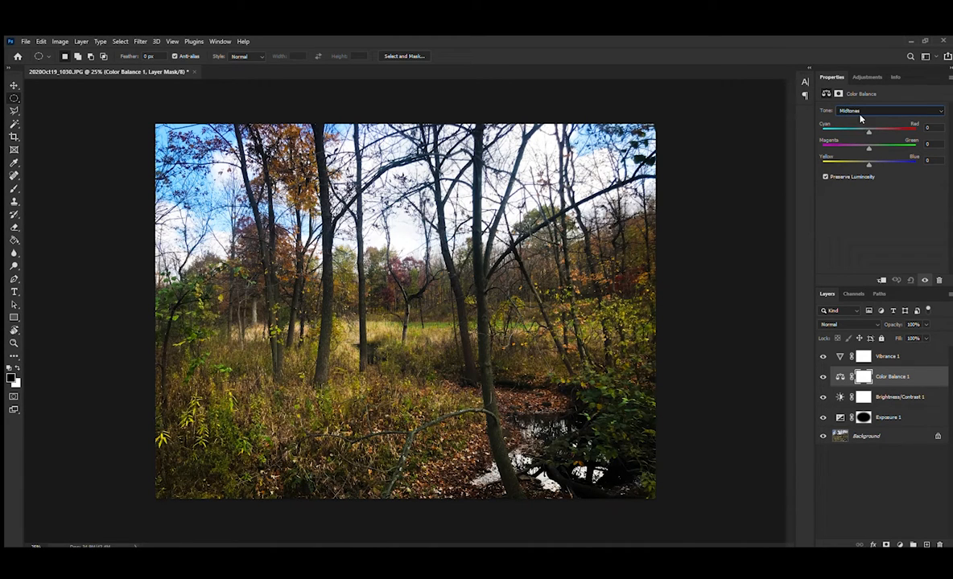
key("Up")
left_click_drag(866, 162, 867, 133)
left_click(863, 147)
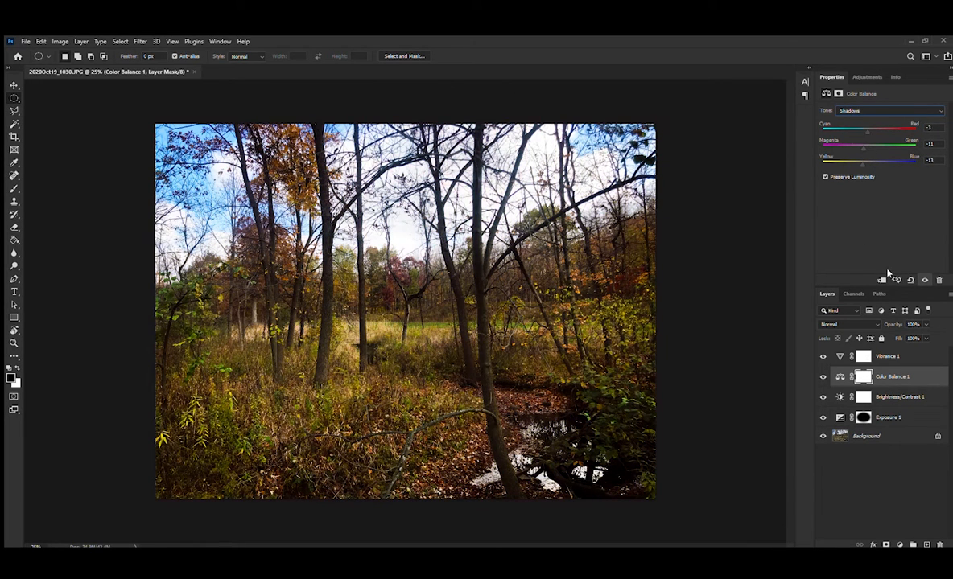
Set the Color Balance highlights to Cyan-Red +39, Magenta-Green -8 and Yellow-Blue -17
left_click(859, 112)
left_click(850, 137)
left_click_drag(864, 165, 887, 131)
Set the Color Balance midtones to Cyan-Red +8, Magenta-Green +11 and Yellow-Blue +20
left_click(875, 110)
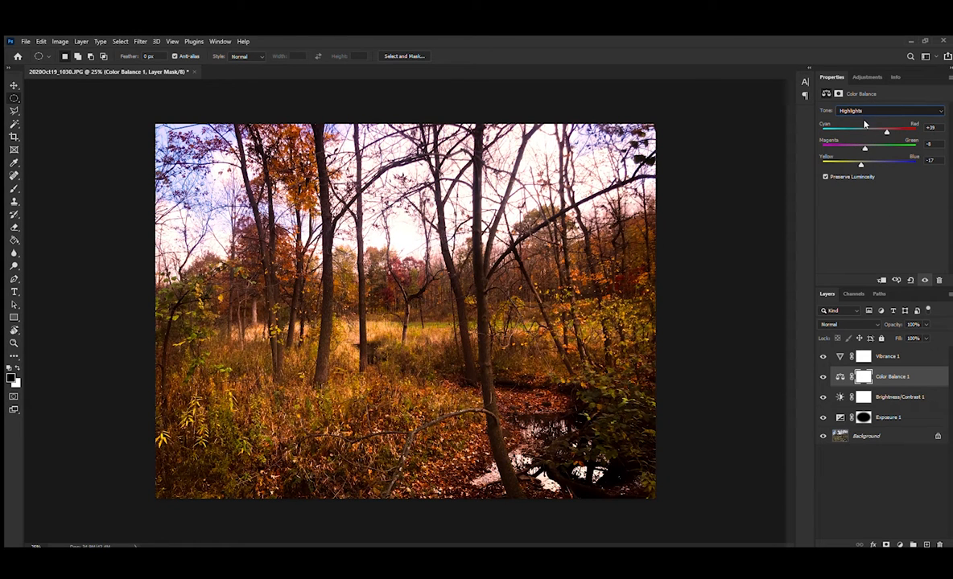
left_click(864, 127)
left_click_drag(854, 166, 878, 165)
left_click_drag(868, 149, 874, 149)
left_click_drag(868, 132, 865, 133)
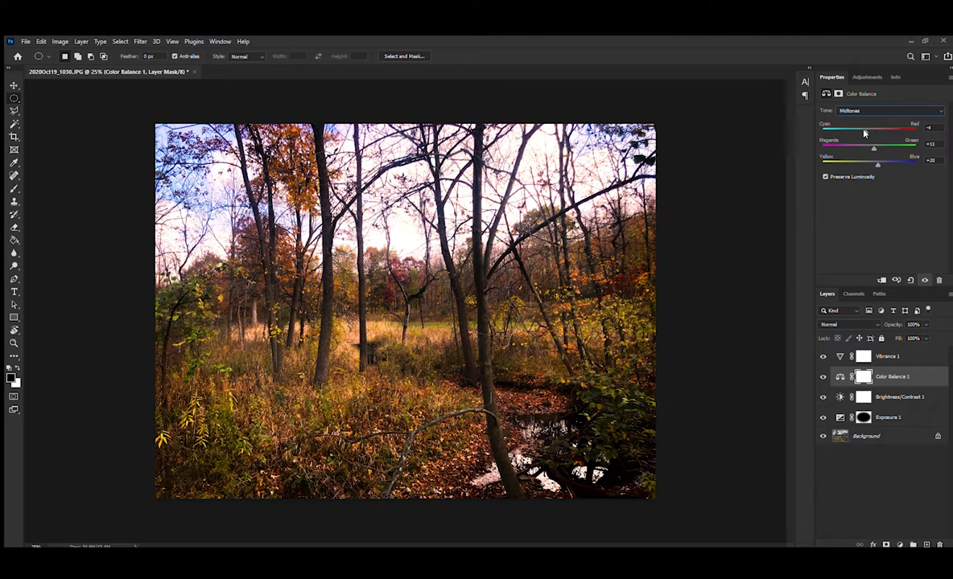
Add a Threshold adjustment layer directly above the Background and set its level to 98
left_click(877, 435)
left_click(867, 77)
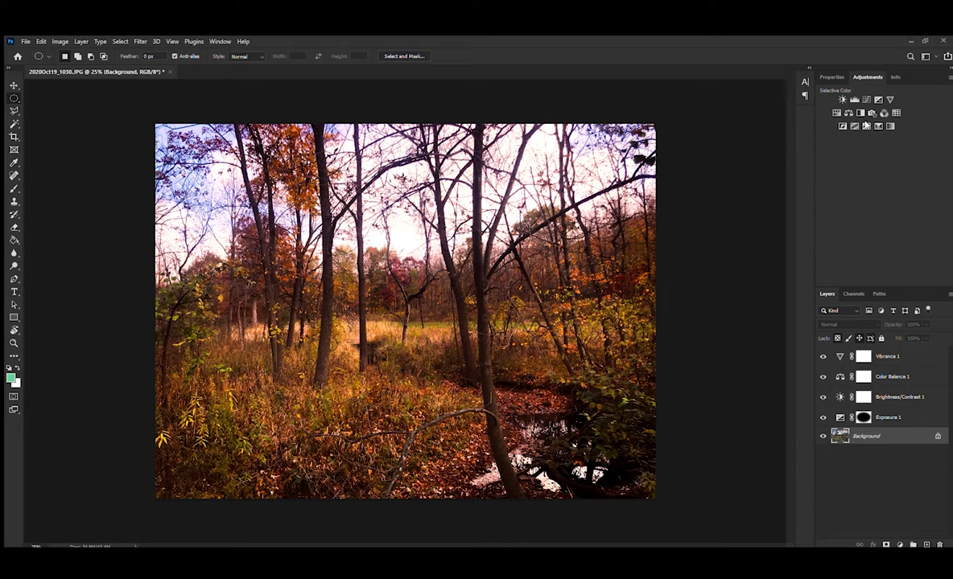
left_click(865, 127)
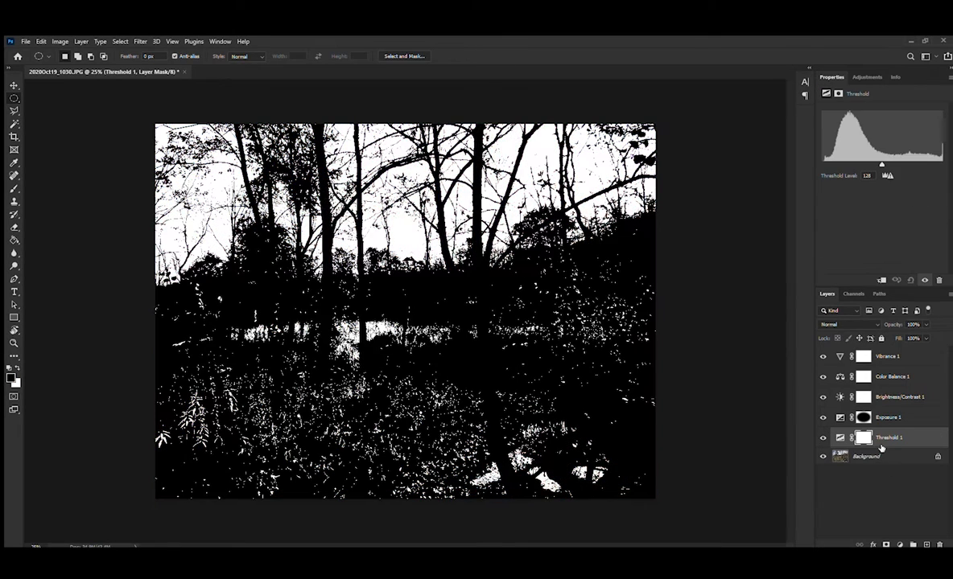
left_click_drag(881, 165, 866, 164)
Select one tone of the thresholded image with the Magic Wand and add a second Color Balance layer masked by that selection
key("w")
key("ctrl+a")
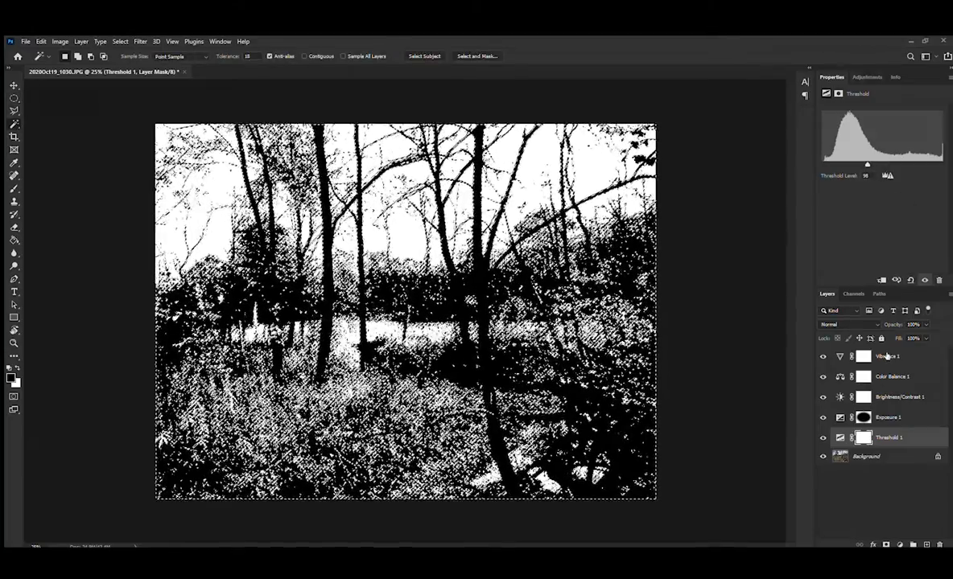
left_click(895, 374)
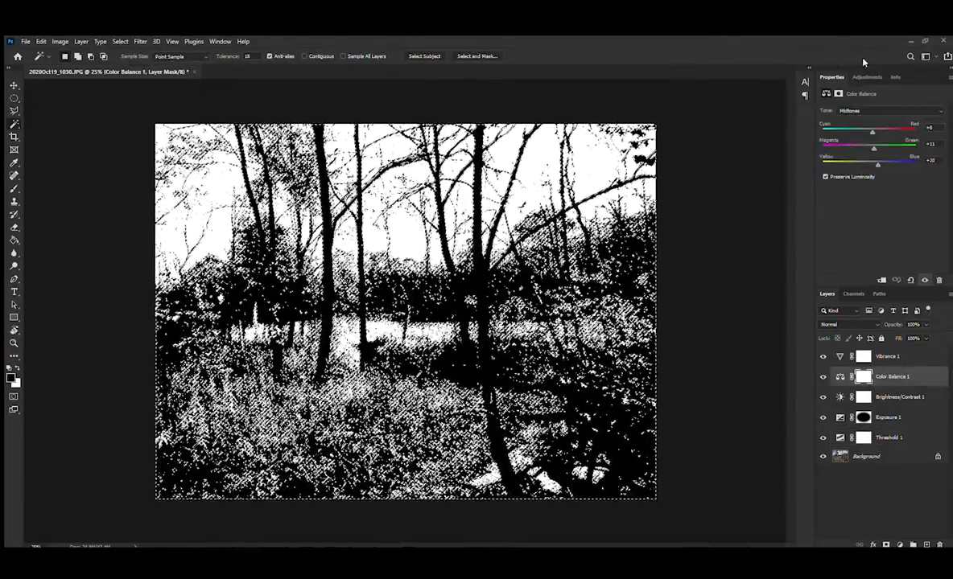
left_click(864, 77)
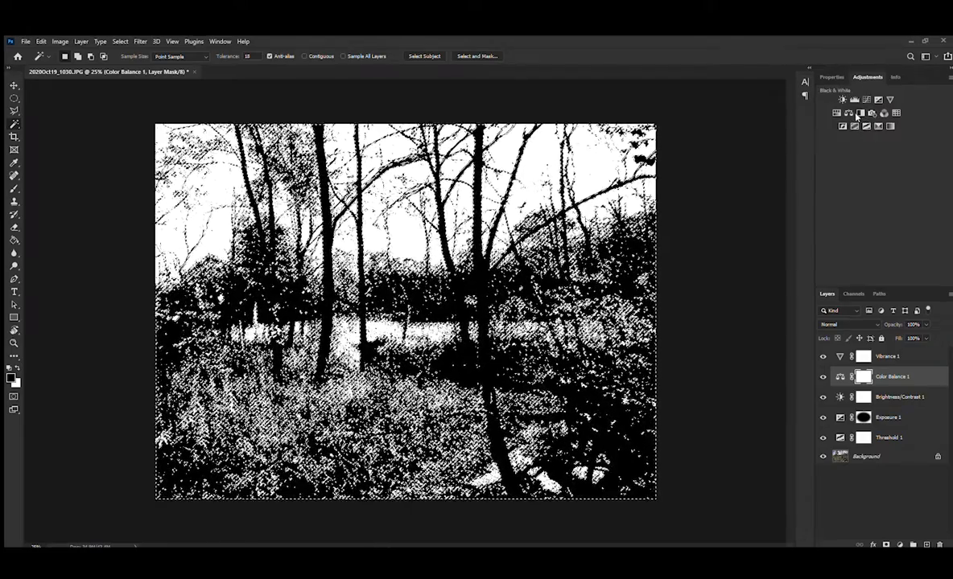
left_click(846, 115)
Hide the Threshold layer, show the Exposure layer, and display the second Color Balance mask as an overlay for brushing
key("b")
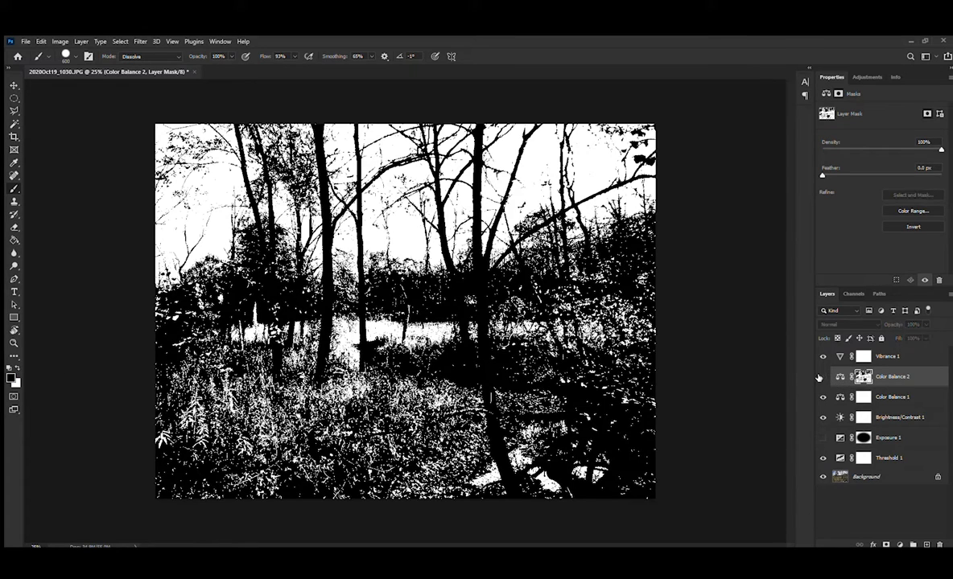
left_click(822, 458)
left_click(822, 437)
left_click(852, 294)
left_click(821, 370)
Paint black on the mask over the ground and undergrowth, using a smaller brush around the tree trunk by the stream
mouse_move(163, 323)
left_mouse_down()
mouse_move(457, 357)
mouse_move(359, 427)
mouse_move(547, 557)
left_mouse_up()
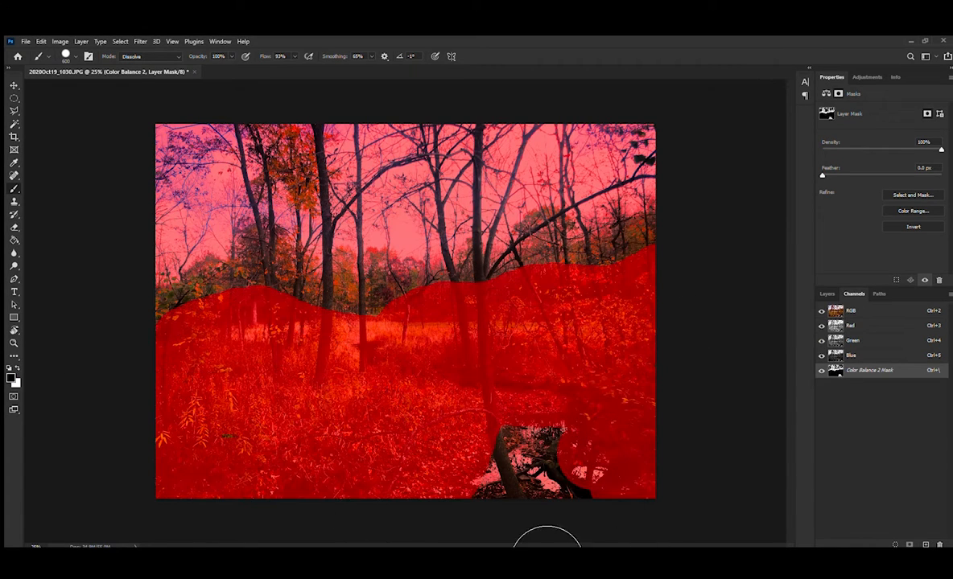
key("bracketleft")
key("bracketleft")
key("bracketleft")
key("bracketleft")
key("bracketleft")
key("bracketleft")
mouse_move(495, 423)
left_mouse_down()
mouse_move(514, 495)
mouse_move(585, 500)
mouse_move(552, 453)
left_mouse_up()
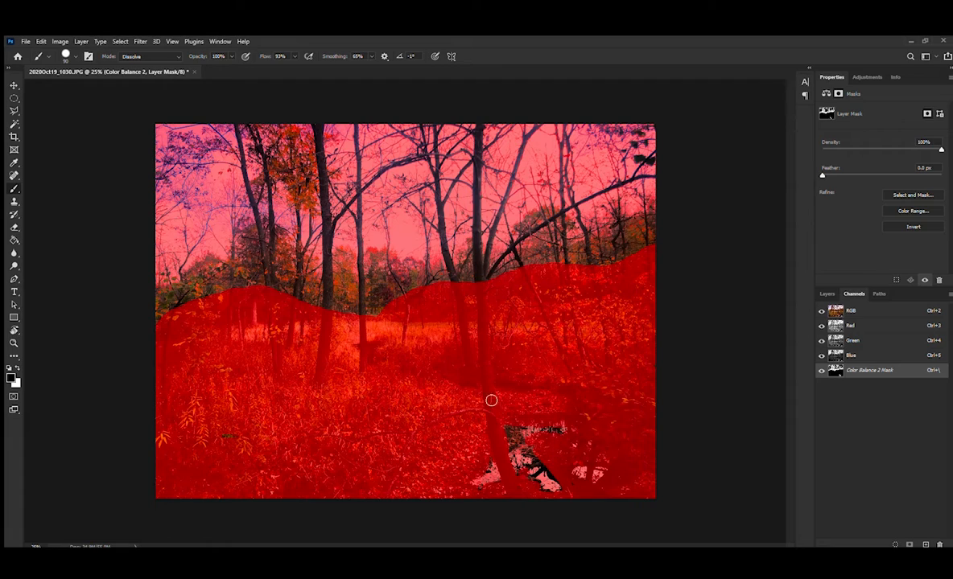
Extend the mask's black area along the bushes at the treeline and enlarge the brush to 800
mouse_move(163, 315)
left_mouse_down()
mouse_move(269, 290)
mouse_move(377, 305)
left_mouse_up()
key("bracketright")
key("bracketright")
key("bracketright")
key("bracketright")
key("bracketright")
key("bracketright")
key("bracketright")
key("bracketright")
key("bracketright")
key("bracketright")
key("bracketright")
key("bracketright")
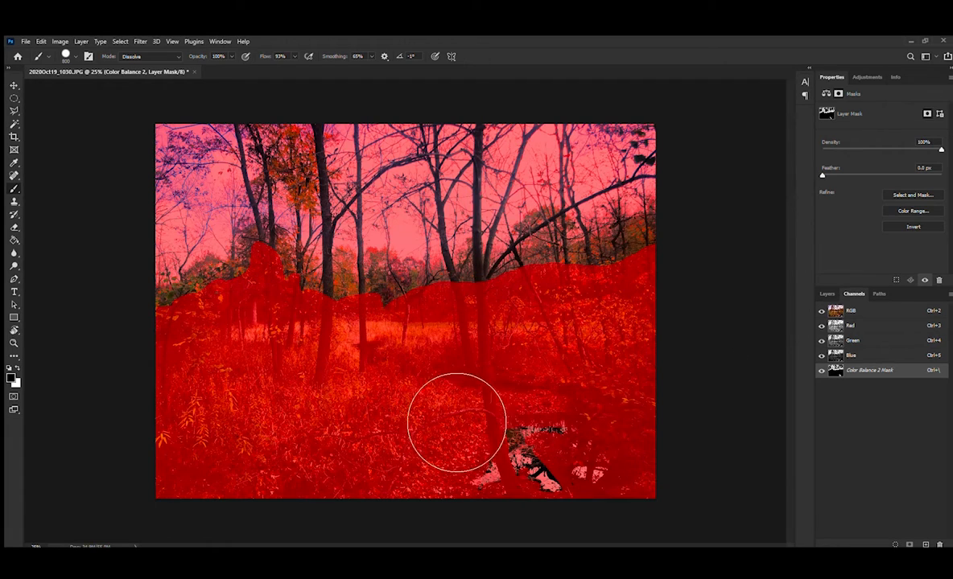
Paint white on the mask over the dark stream water beside the trunk, with a progressively smaller brush
key("bracketleft")
key("bracketleft")
key("bracketleft")
key("bracketleft")
key("bracketleft")
key("x")
key("ctrl+plus")
key("ctrl+plus")
left_click_drag(545, 509, 258, 194)
key("bracketleft")
key("bracketleft")
key("bracketleft")
key("bracketleft")
mouse_move(424, 231)
left_mouse_down()
mouse_move(363, 233)
mouse_move(344, 294)
left_mouse_up()
key("bracketleft")
key("bracketleft")
key("bracketleft")
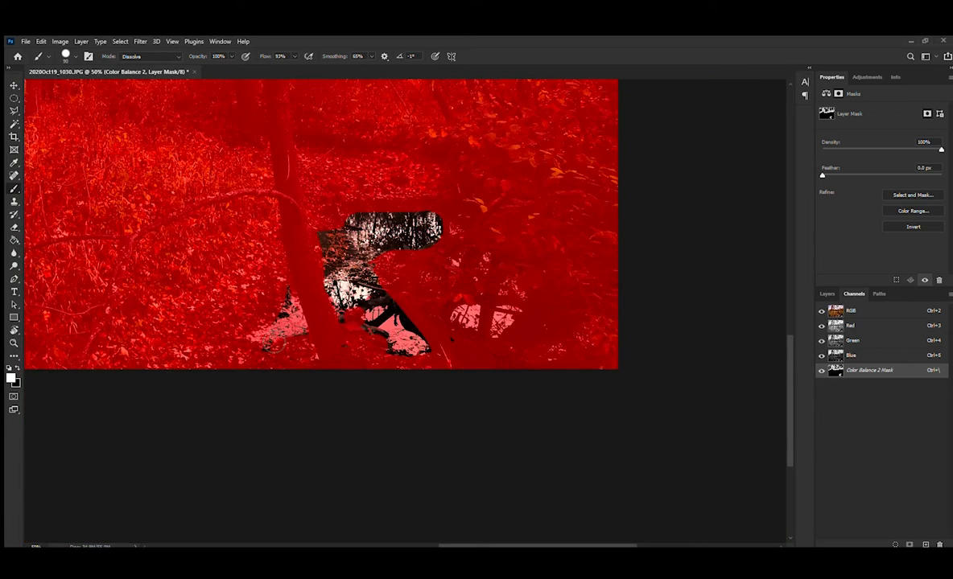
Touch up the mask with brush strokes on both sides of the trunk at the stream's lower end
key("x")
mouse_move(264, 336)
left_mouse_down()
mouse_move(293, 300)
mouse_move(319, 319)
left_mouse_up()
left_click_drag(425, 333, 386, 286)
Paint white with a small brush over the water reflections beneath the shrubs and hide the mask overlay
key("bracketleft")
key("bracketleft")
key("bracketleft")
key("bracketleft")
key("bracketleft")
key("bracketleft")
key("bracketleft")
key("x")
mouse_move(456, 314)
left_mouse_down()
mouse_move(475, 309)
mouse_move(473, 327)
left_mouse_up()
mouse_move(502, 306)
left_mouse_down()
mouse_move(497, 326)
mouse_move(512, 310)
left_mouse_up()
left_click(511, 284)
left_click(486, 260)
left_click(473, 279)
key("x")
key("backslash")
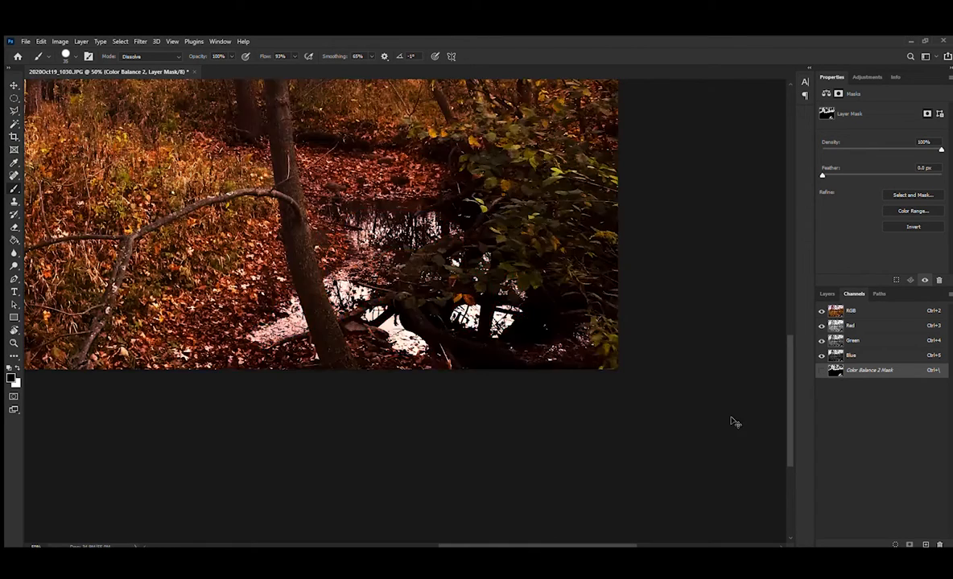
key("ctrl+minus")
key("ctrl+minus")
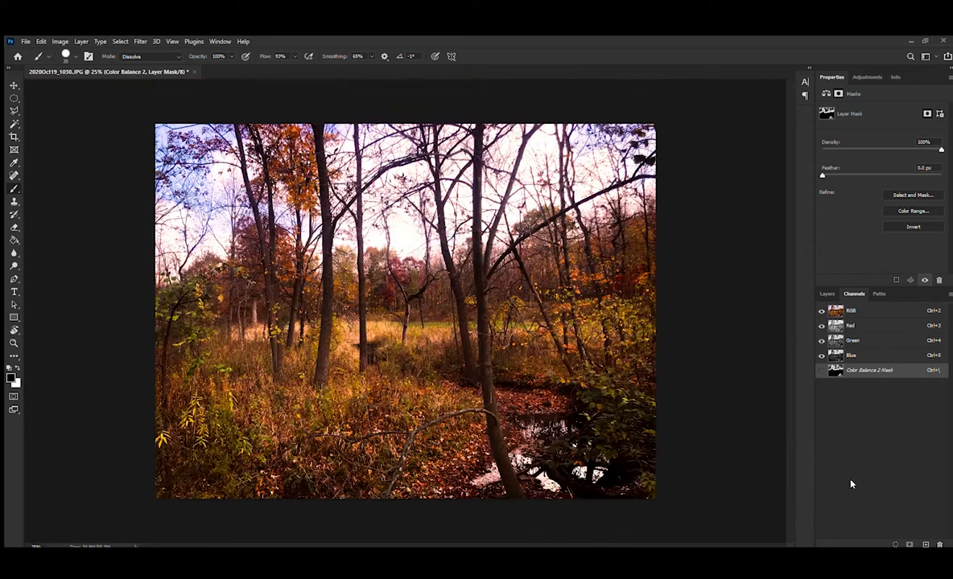
Set the second Color Balance layer's highlights to -16, +56 and +21, and its midtones to +53, +4 and -24
left_click(826, 294)
left_click(840, 377)
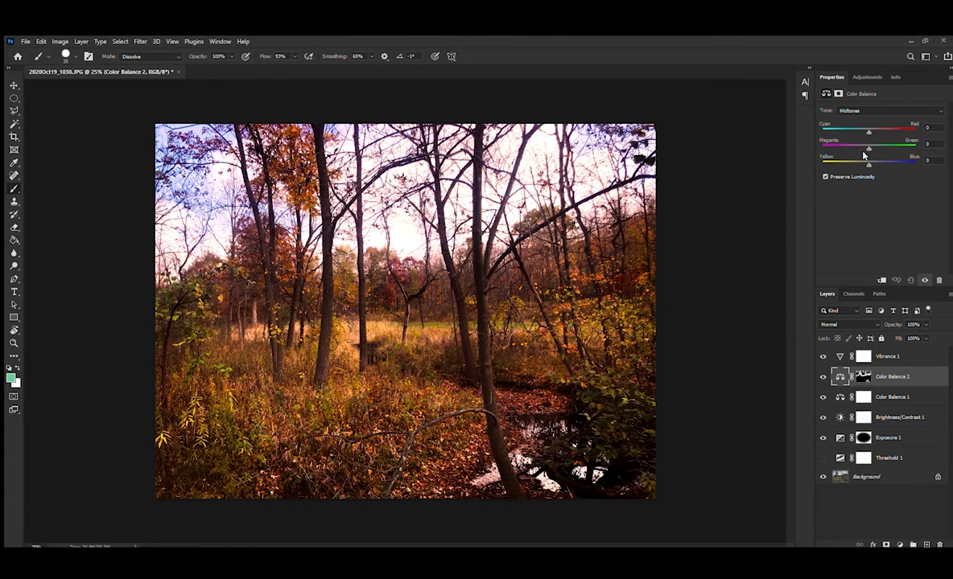
left_click(841, 110)
left_click(841, 124)
left_click_drag(875, 158, 835, 143)
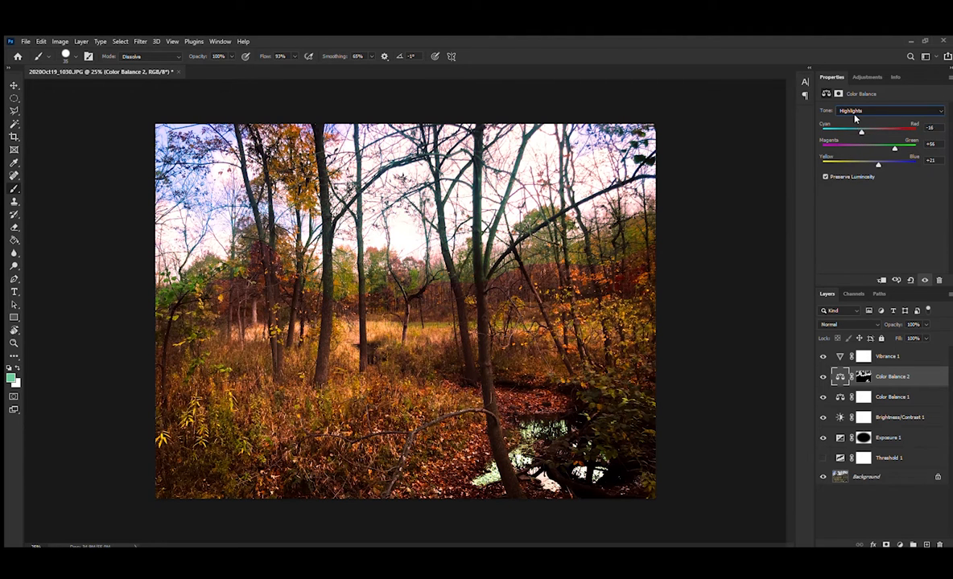
left_click_drag(859, 128, 893, 133)
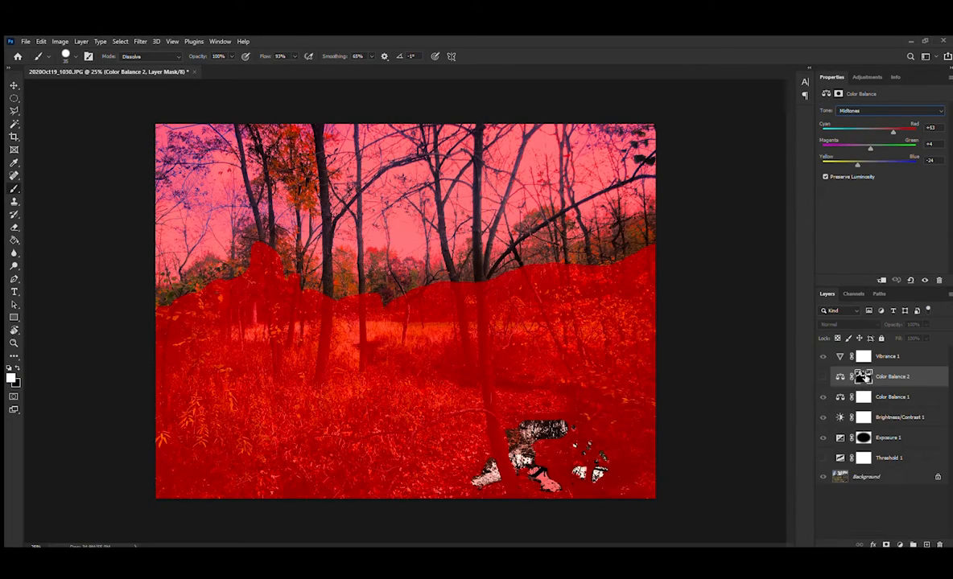
Mask the sky out of the lower Color Balance layer using a threshold of 142, and copy that mask onto the upper one
left_click(862, 377)
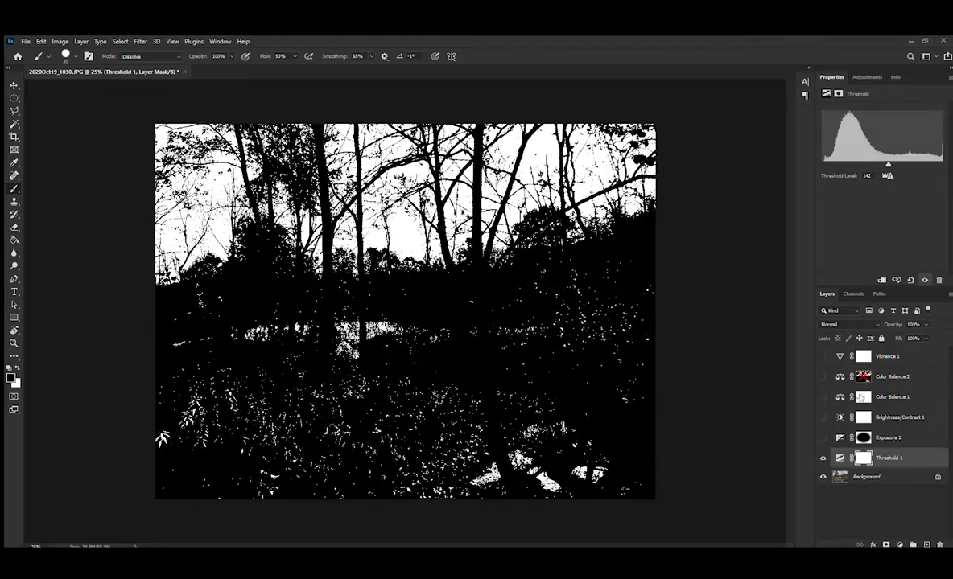
left_click(863, 397)
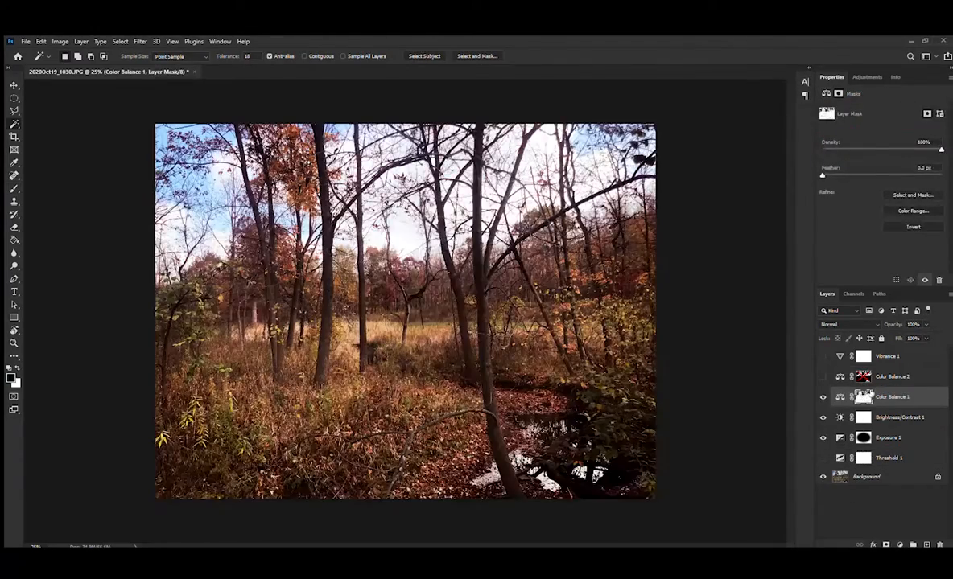
left_click_drag(868, 395, 870, 385)
key("ctrl+z")
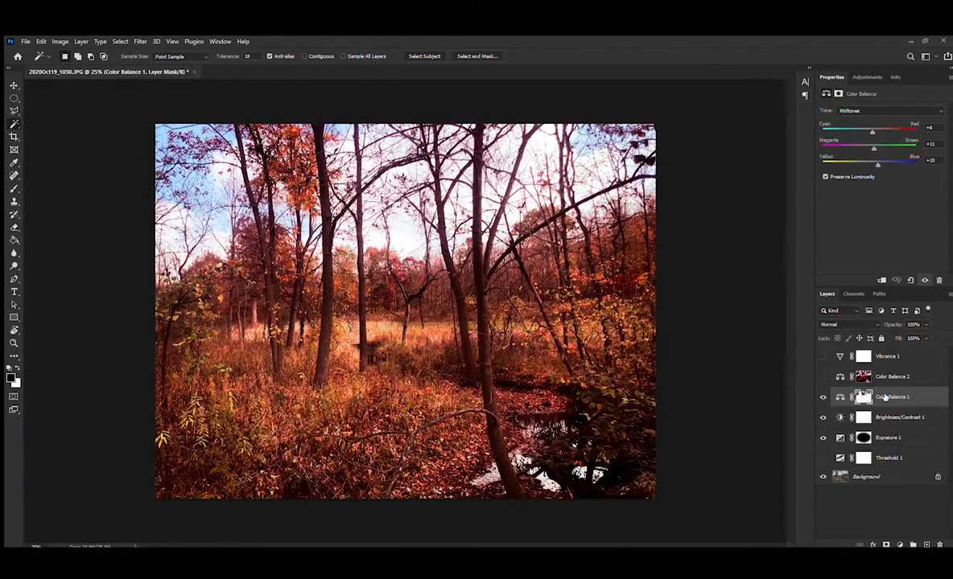
left_click(864, 398)
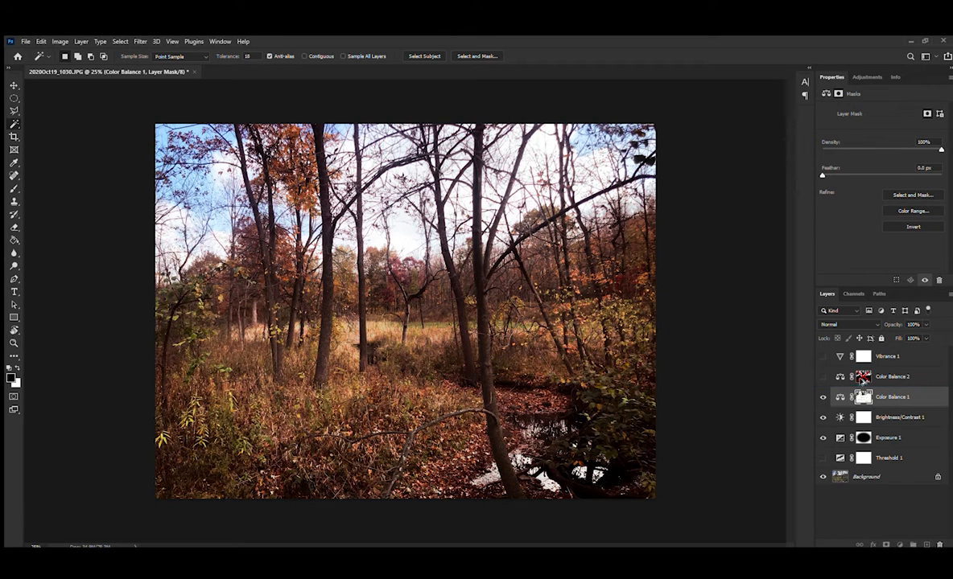
left_click_drag(863, 398, 864, 377)
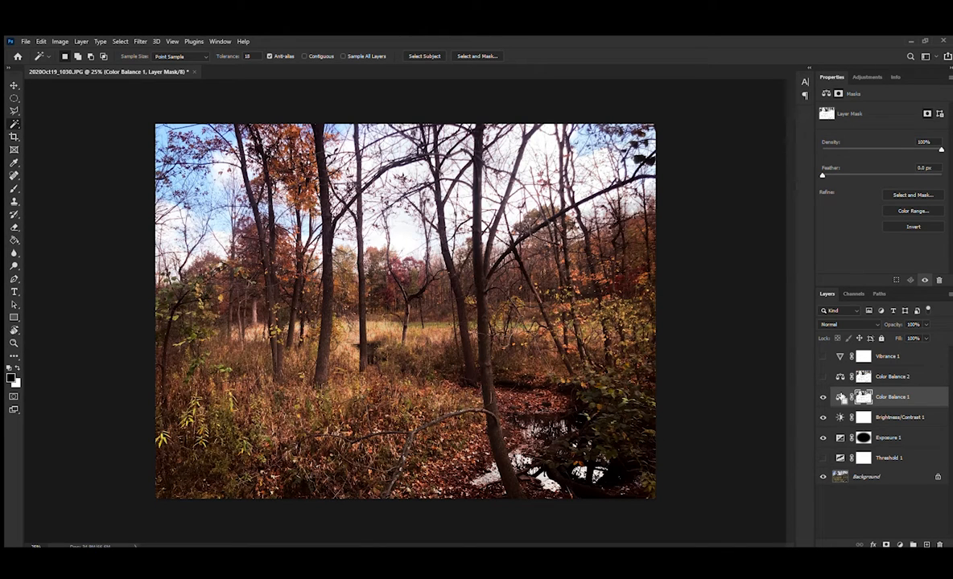
Invert the upper Color Balance layer's mask to limit it to the bright sky areas, and show the layer
key("ctrl+i")
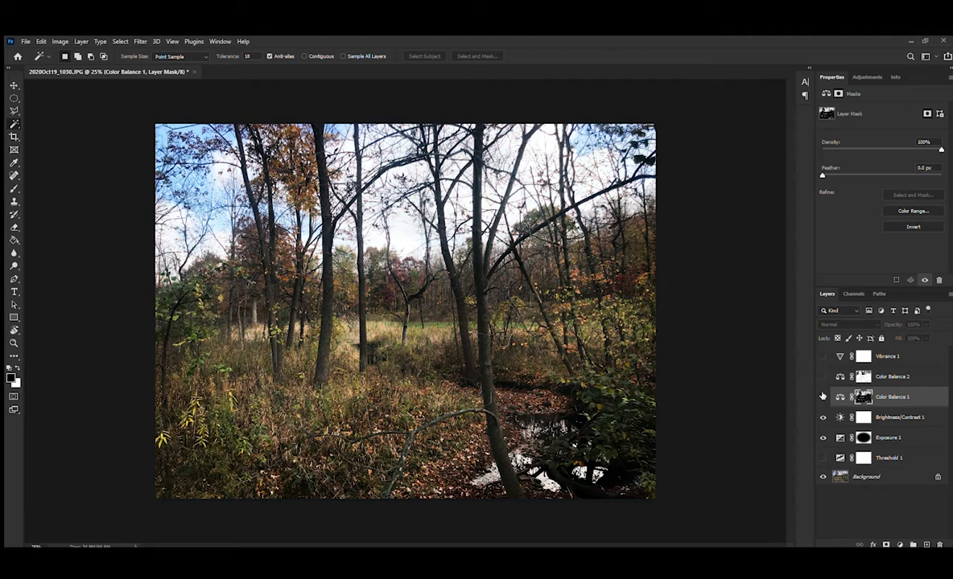
key("ctrl+z")
left_click(863, 376)
key("ctrl+i")
left_click(822, 376)
Adjust the shadow and highlight colours of the upper Color Balance layer to tint the sky turquoise
left_click(840, 376)
left_click(867, 111)
left_click(861, 120)
left_click_drag(869, 148, 845, 164)
left_click(910, 111)
left_click(897, 137)
Inspect the Color Balance 2 layer's mask as an overlay on the photo and compare it with the isolated threshold view
left_click(863, 377)
left_click(853, 295)
left_click(821, 370)
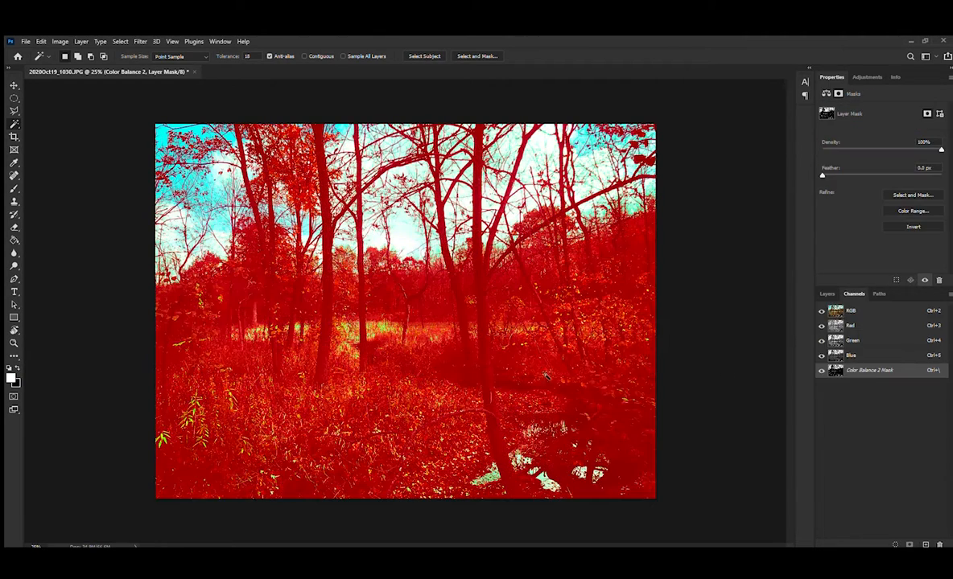
left_click(836, 370, "ctrl")
left_click(826, 294)
left_click(822, 458)
left_click_drag(822, 438, 823, 376)
key("ctrl+d")
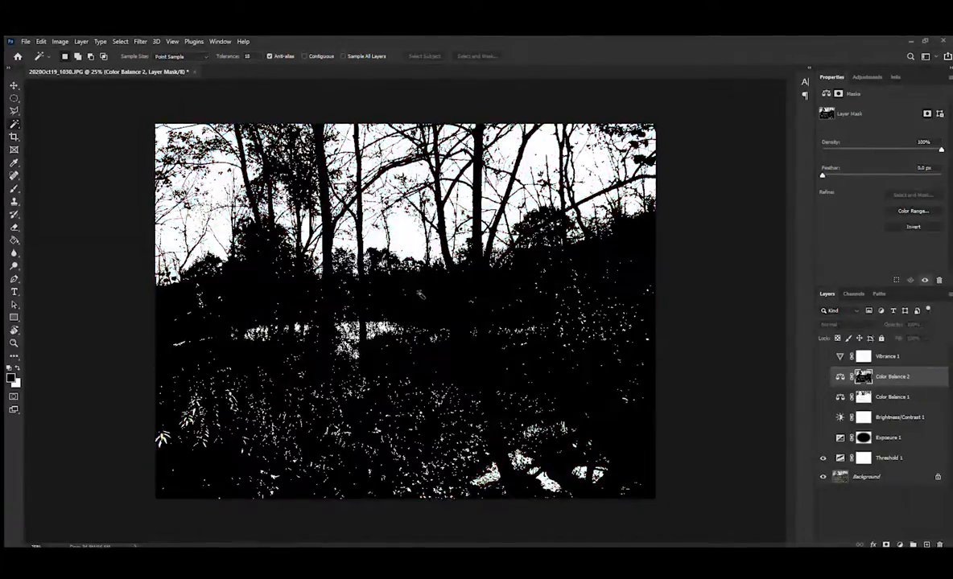
Hide the Threshold layer, show the adjustment layers again, and duplicate the Color Balance 2 layer
left_click(863, 396, "ctrl")
left_click(840, 376)
left_click(822, 457)
left_click_drag(822, 438, 822, 376)
key("ctrl+d")
key("ctrl+j")
Paint the meadow and the sky out of the original Color Balance 2 layer's mask with a black brush
left_click(864, 396)
key("backslash")
key("b")
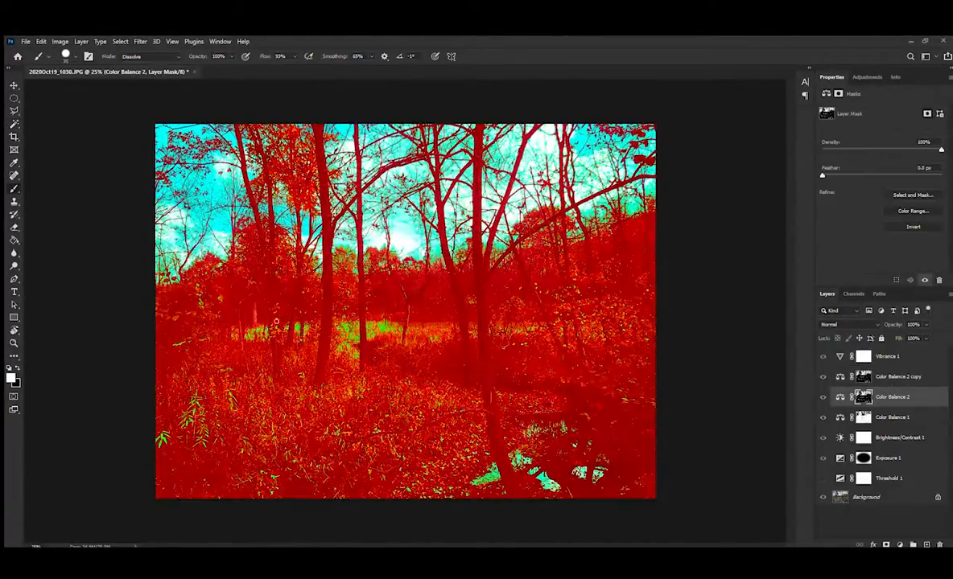
left_click_drag(334, 358, 382, 330)
left_click(892, 396)
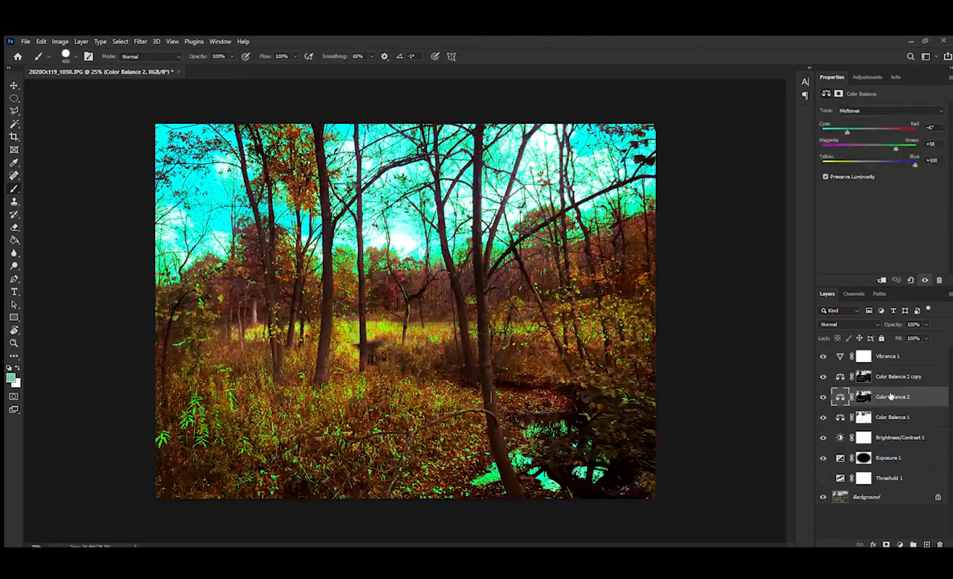
left_click(863, 397)
key("backslash")
mouse_move(415, 245)
left_mouse_down()
mouse_move(548, 259)
mouse_move(678, 217)
left_mouse_up()
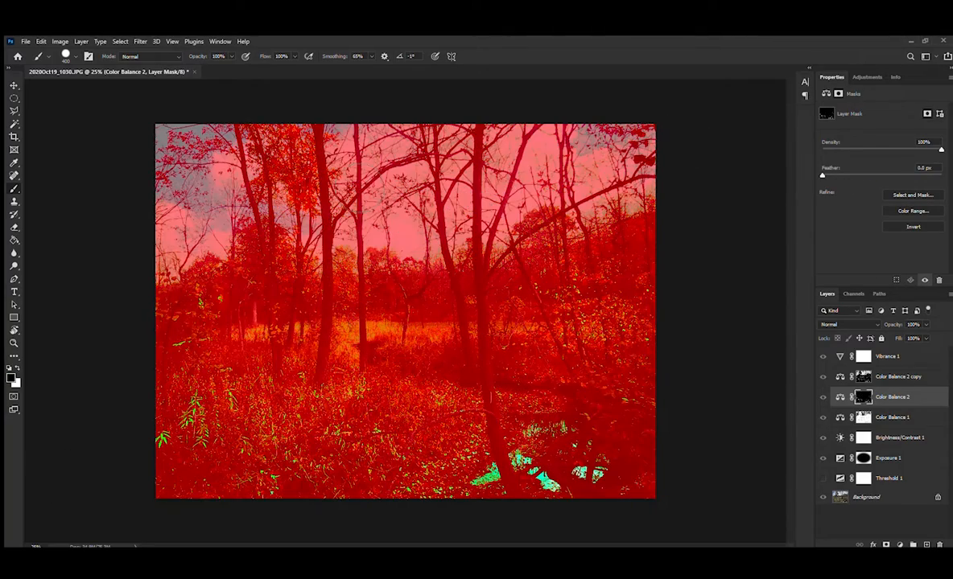
Refine the Color Balance 2 layer's mask with Color Range by sampling the bright sky
left_click(853, 294)
left_click(821, 370)
left_click(913, 211)
left_click(534, 150)
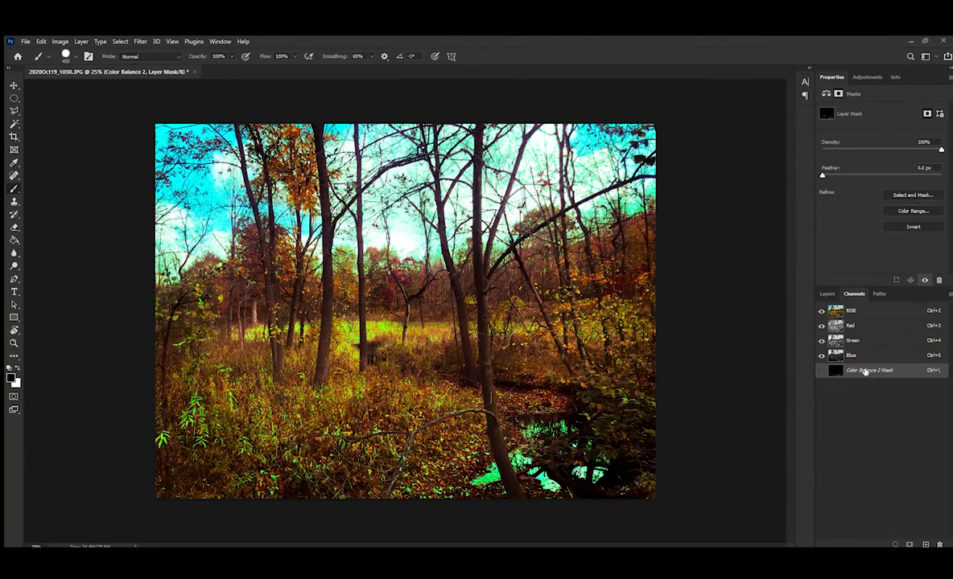
left_click(821, 370)
left_click(821, 370)
left_click(913, 211)
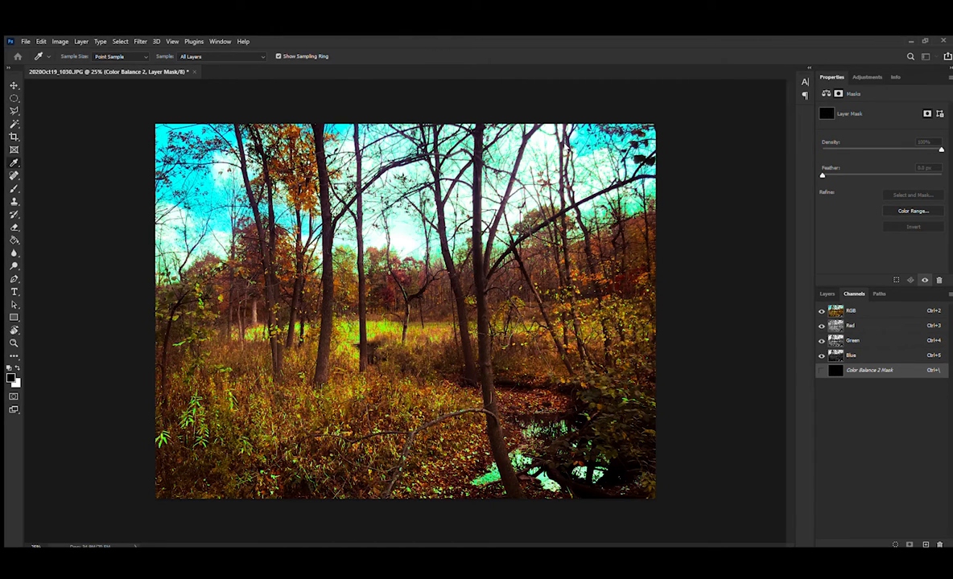
left_click(821, 370)
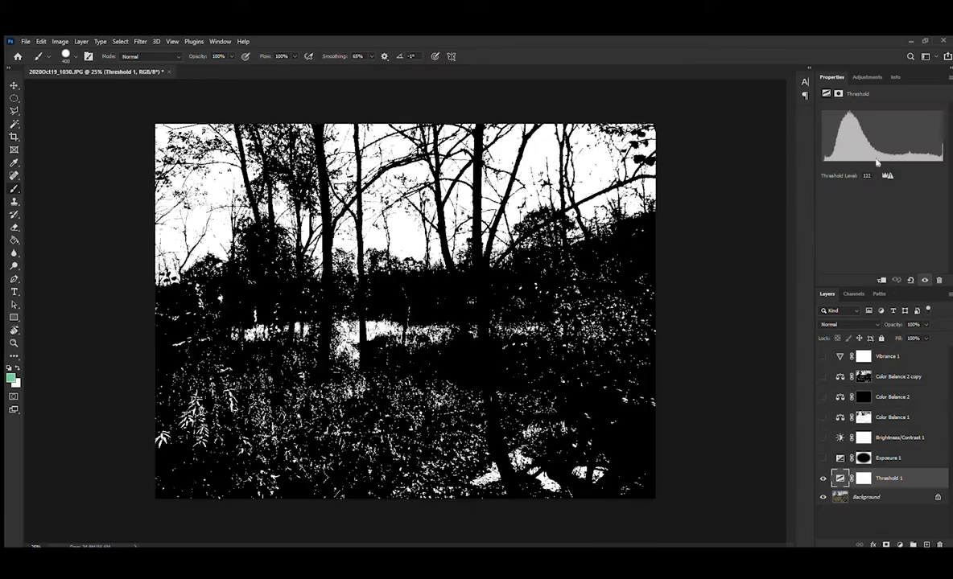
Limit the Color Balance 2 copy layer's mask to the bright sky areas selected from the threshold view
left_click(905, 499)
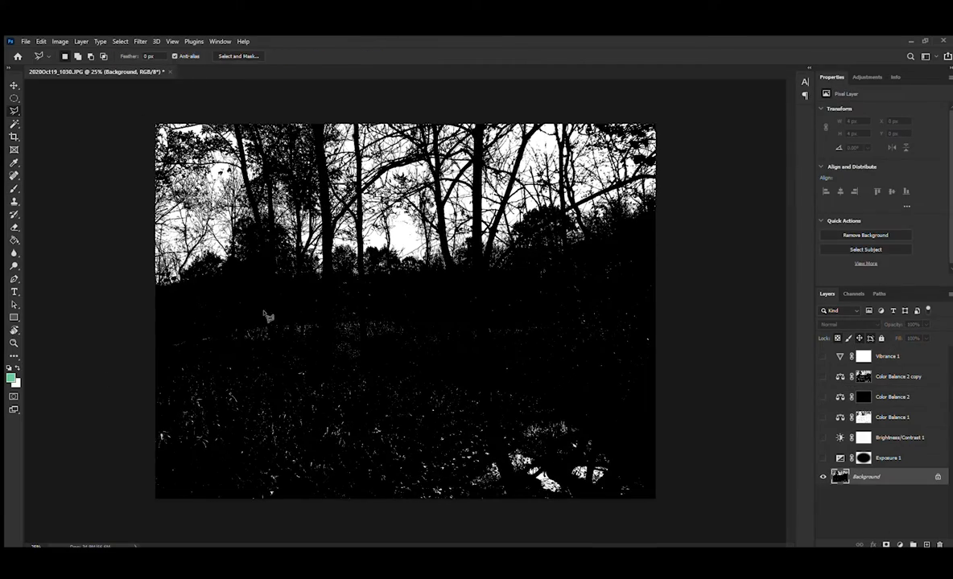
left_click(824, 480)
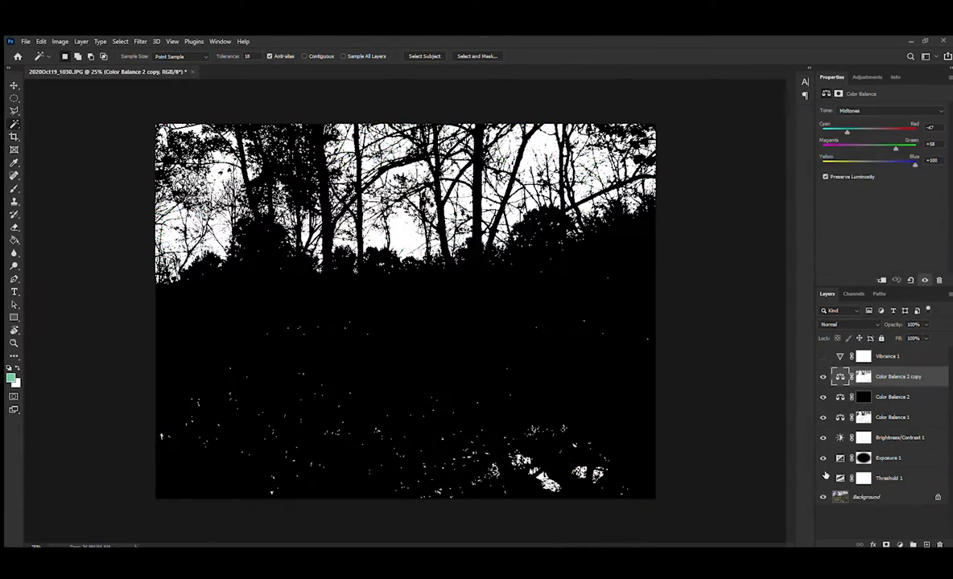
left_click(862, 377)
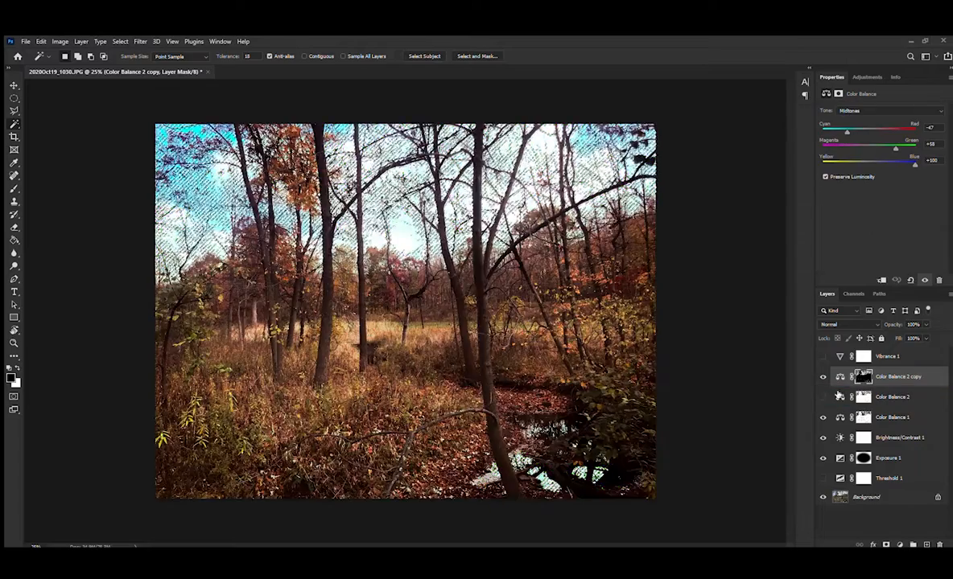
Delete the original Color Balance 2 layer and clear the selection
left_click(939, 280)
left_click(822, 397)
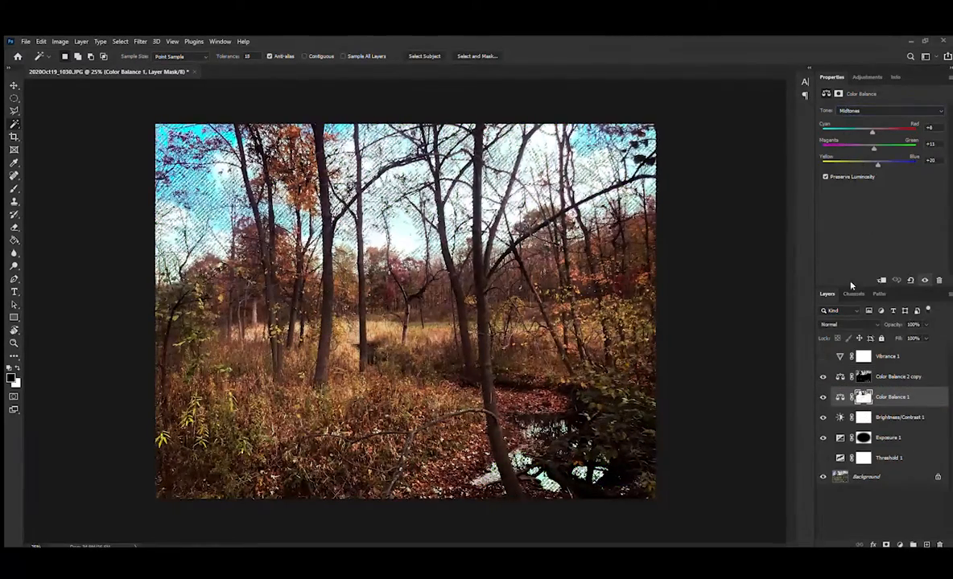
key("ctrl+d")
Set the Color Balance 2 copy layer's midtones to -100, +100 and +100, and all three of its highlight values to +100
left_click(894, 376)
left_click(859, 110)
left_click(857, 135)
left_click(826, 94)
left_click(858, 111)
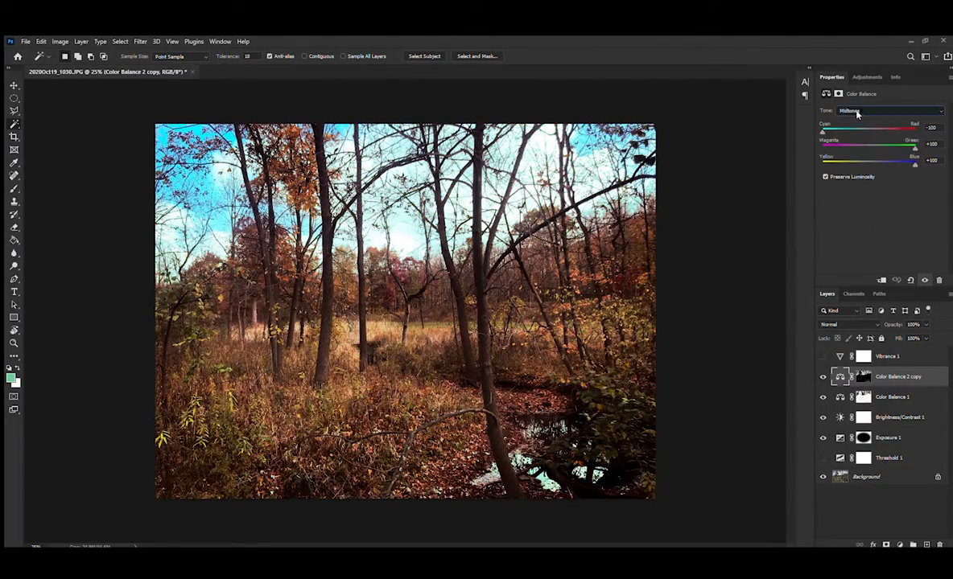
left_click(861, 135)
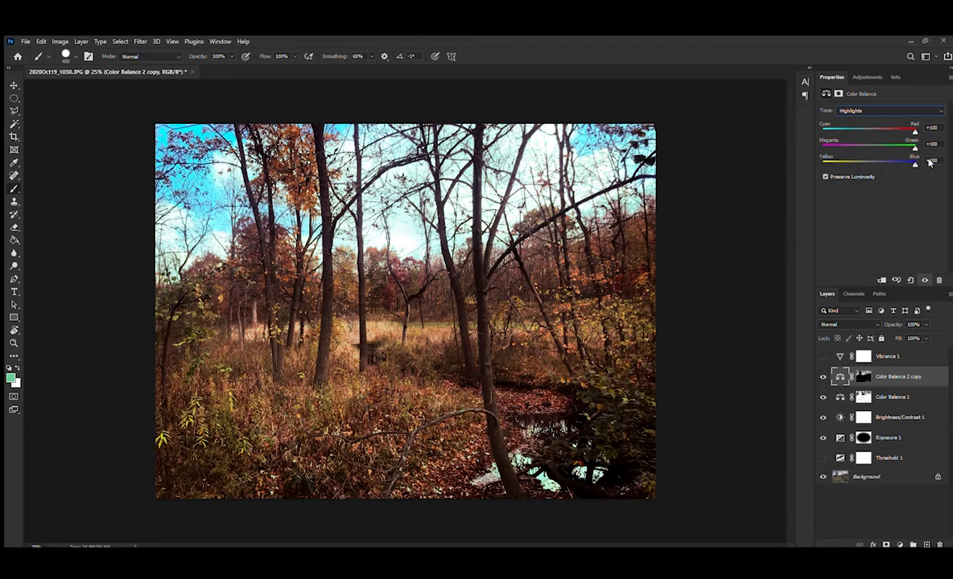
Add a Hue/Saturation layer above the sky colour balance and replace its mask with a copy of the sky mask
left_click(866, 77)
left_click(826, 121)
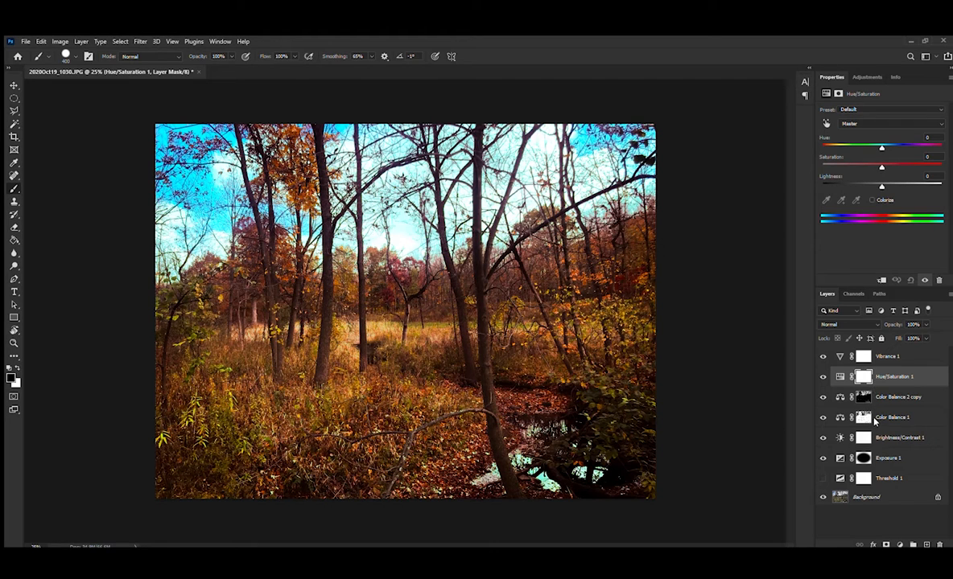
key("Delete")
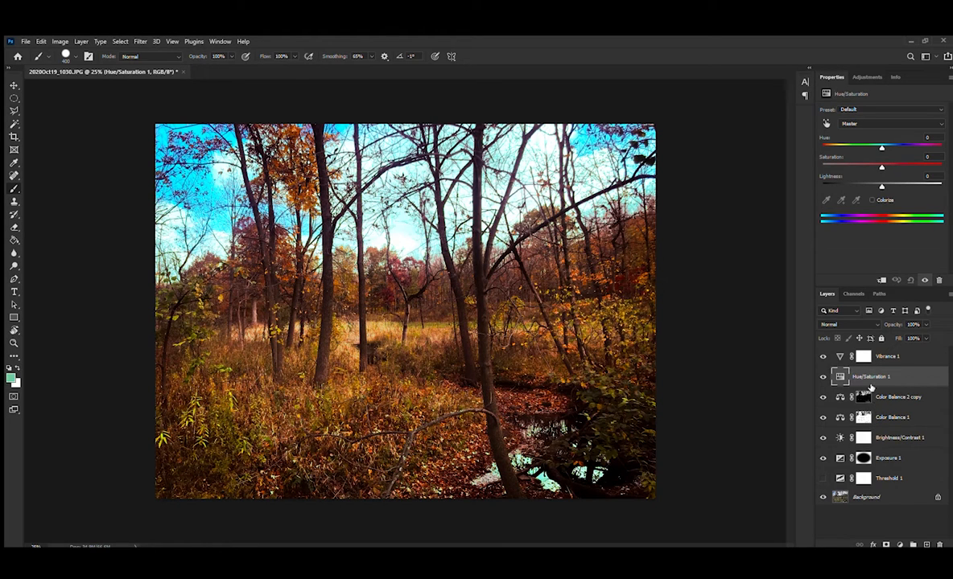
left_click_drag(863, 396, 864, 376)
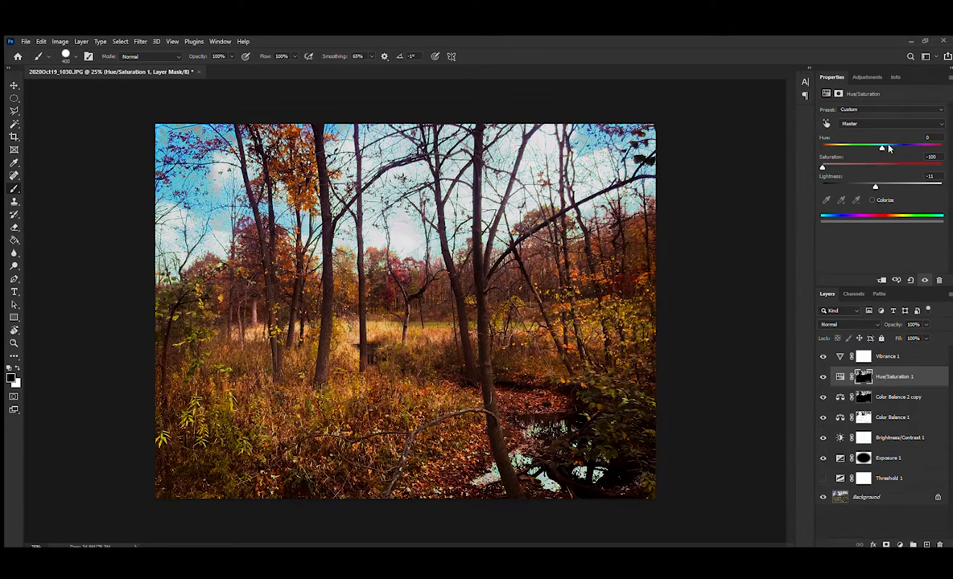
Shift the sky to a deeper blue with the Hue/Saturation layer and feather its mask by 77.8 px
left_click(865, 77)
left_click(831, 78)
left_click(837, 93)
left_click_drag(822, 175, 885, 172)
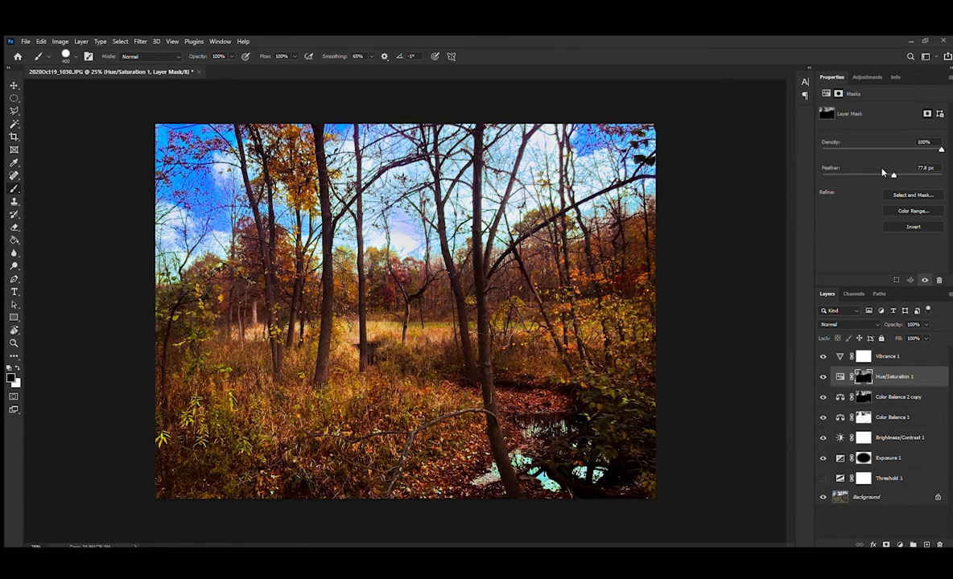
Duplicate the Exposure 1 layer and replace the copy's vignette mask with the sky mask from Color Balance 2 copy
left_click(890, 460)
key("ctrl+j")
left_click_drag(862, 396, 863, 458)
Adjust the Exposure 1 copy layer's exposure and gamma correction for the sky, and set its mask feather to 0 px
left_click_drag(887, 173, 910, 173)
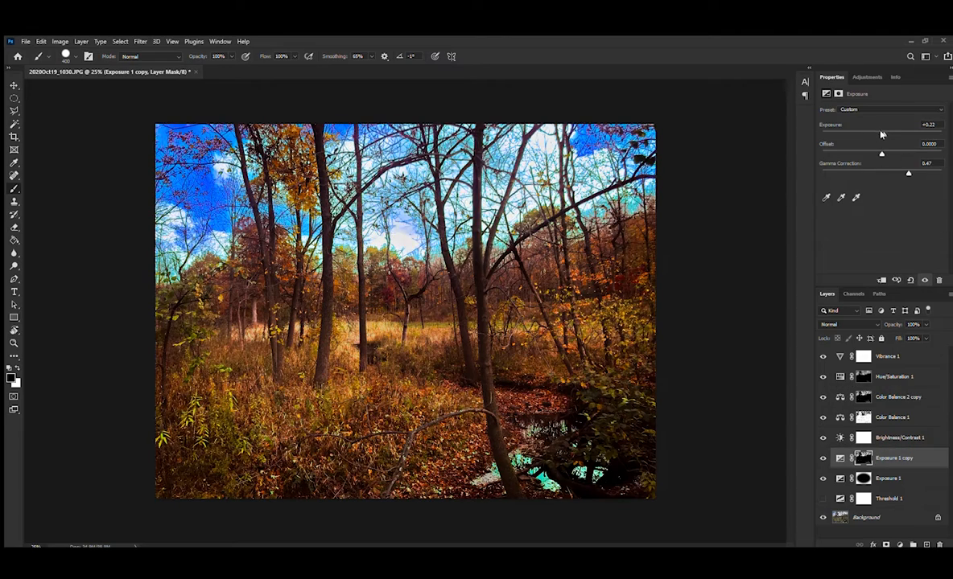
left_click_drag(882, 135, 883, 135)
left_click_drag(909, 173, 931, 173)
left_click(838, 93)
mouse_move(822, 175)
left_mouse_down()
mouse_move(882, 191)
mouse_move(822, 174)
left_mouse_up()
Paint the distant treeline out of the Exposure 1 copy layer's mask with a small black brush, and feather the mask by 40 px
key("backslash")
key("bracketleft")
key("bracketleft")
key("bracketleft")
key("bracketleft")
key("bracketleft")
key("bracketleft")
key("bracketleft")
key("bracketleft")
key("bracketleft")
key("bracketleft")
key("bracketleft")
key("bracketleft")
key("bracketleft")
key("bracketleft")
key("bracketleft")
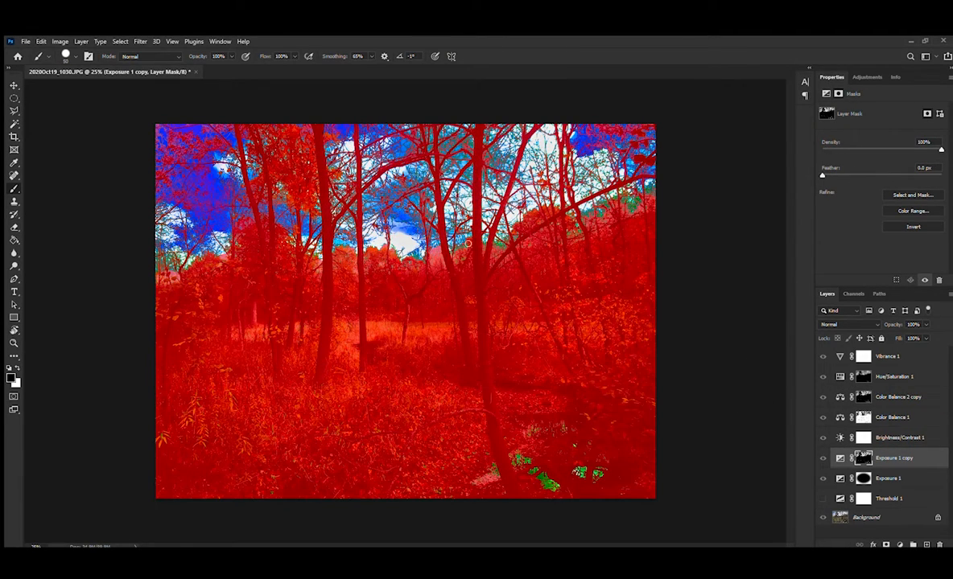
key("backslash")
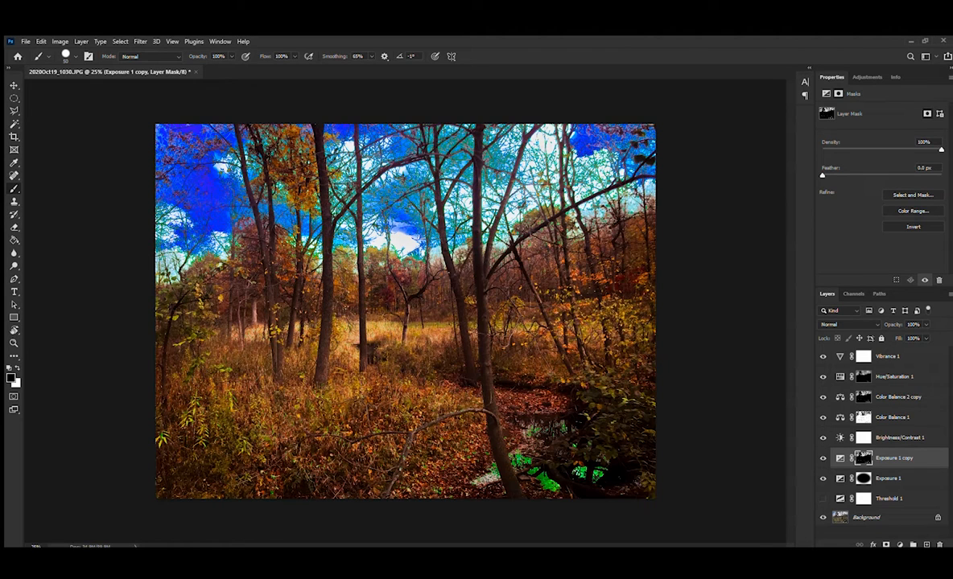
left_click_drag(821, 174, 883, 174)
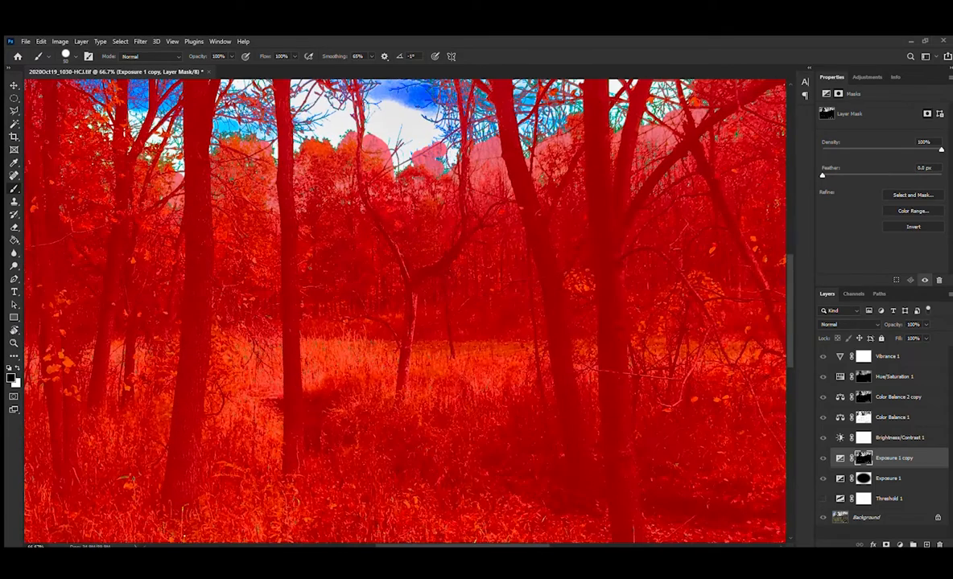
mouse_move(256, 138)
left_mouse_down()
mouse_move(211, 129)
mouse_move(145, 150)
left_mouse_up()
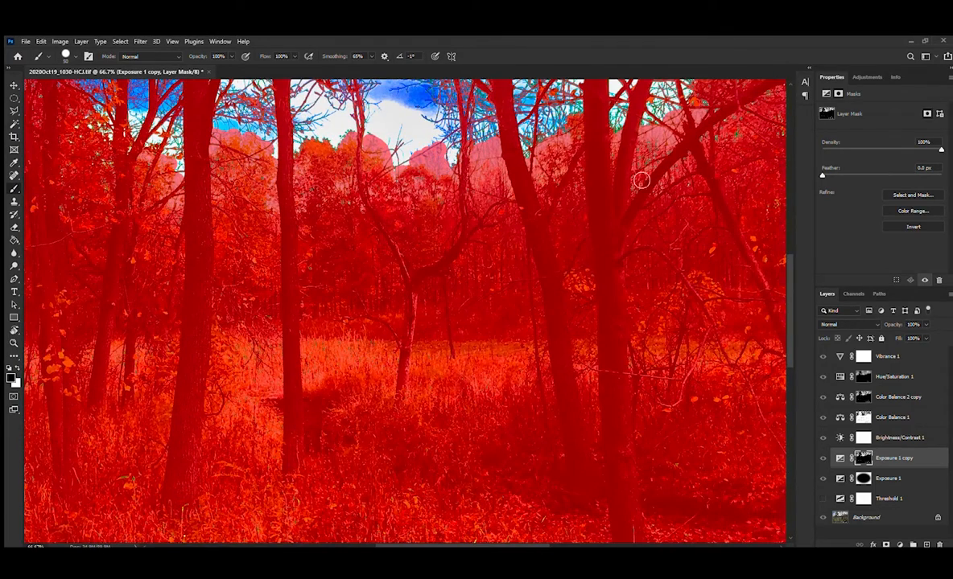
left_click_drag(550, 127, 609, 127)
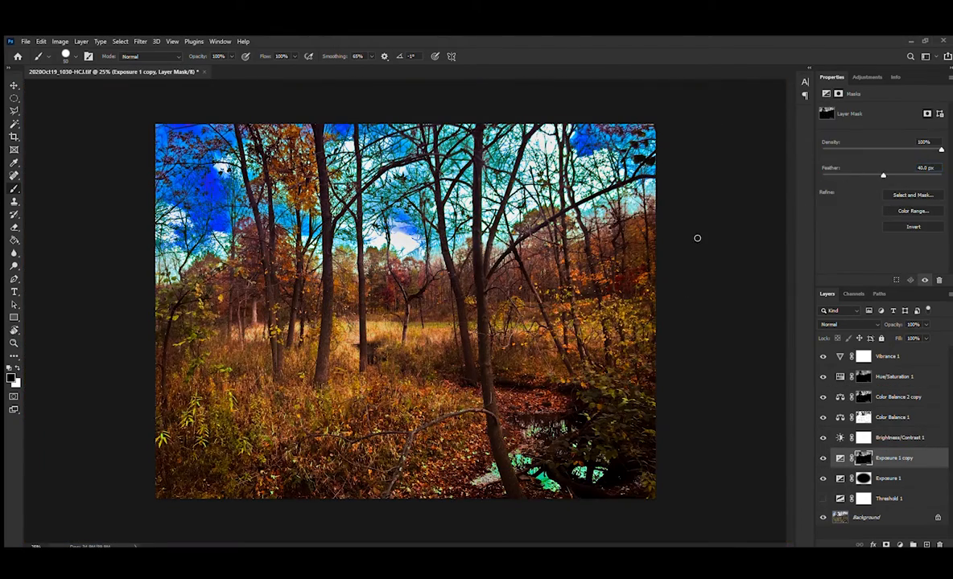
Compare the photo with and without the colour balance layers, and lower the Color Balance 2 copy layer's opacity to 64%
left_click(893, 376)
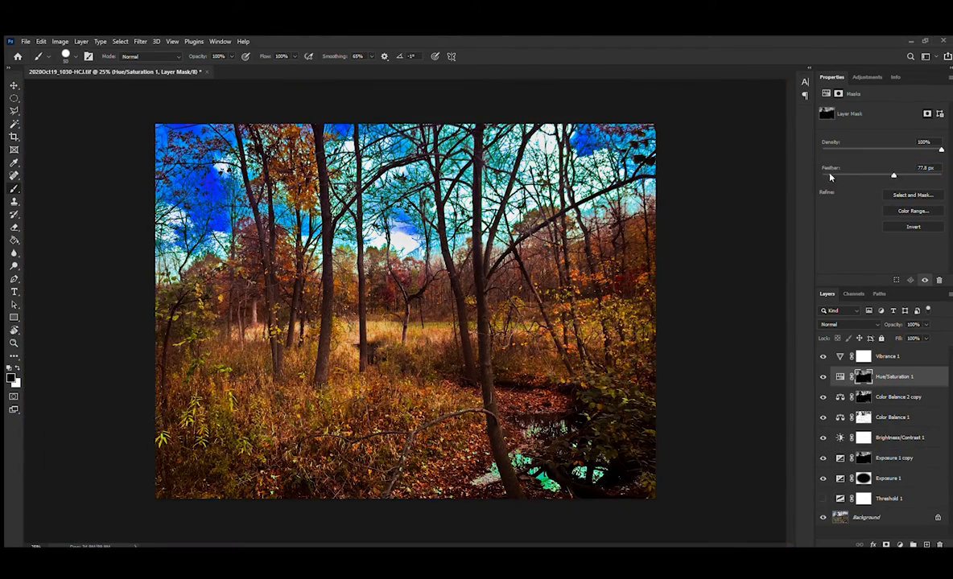
left_click(893, 396)
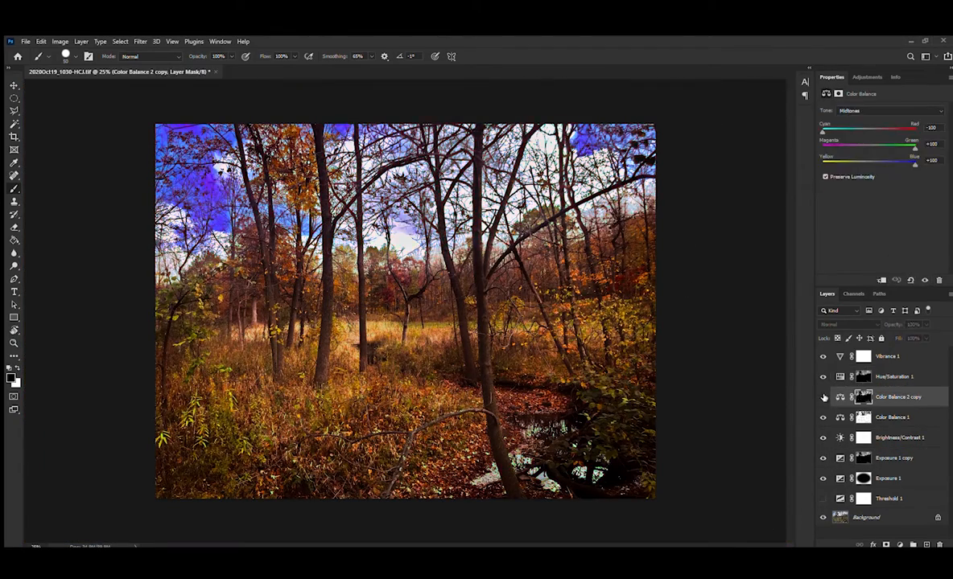
left_click(822, 418)
left_click(823, 418)
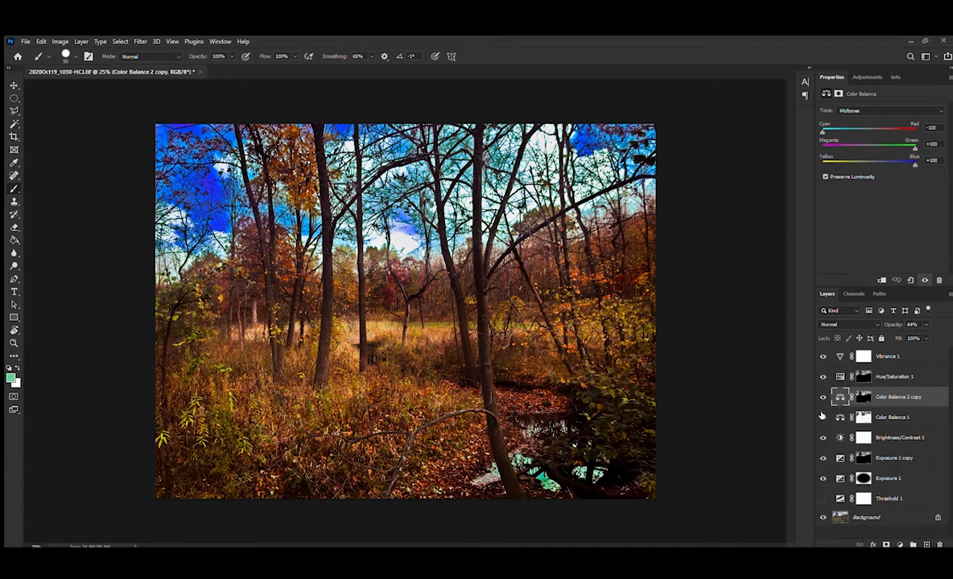
Set the Threshold level to 140 and add a new Color Balance layer masked from a Magic Wand selection of that view
left_click(865, 418)
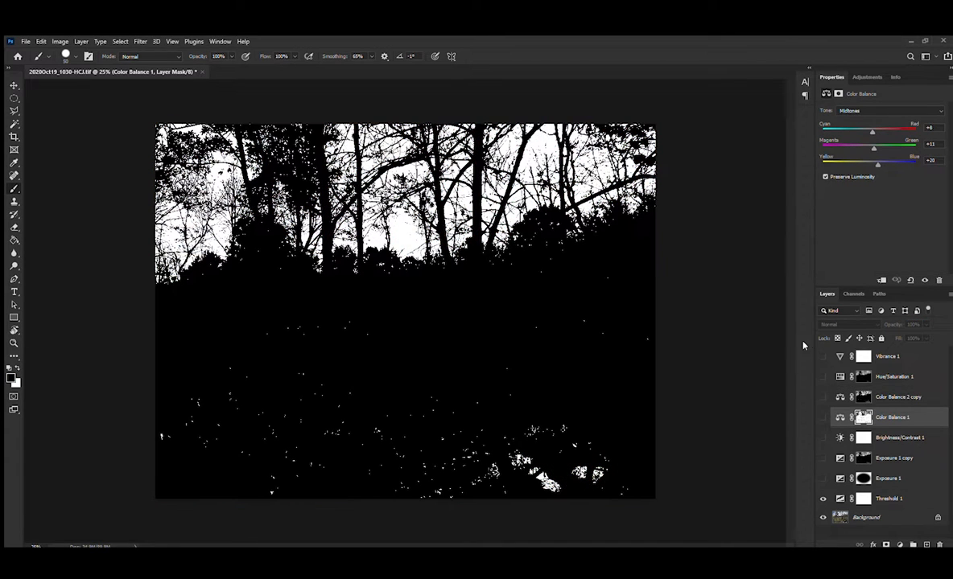
left_click(863, 499)
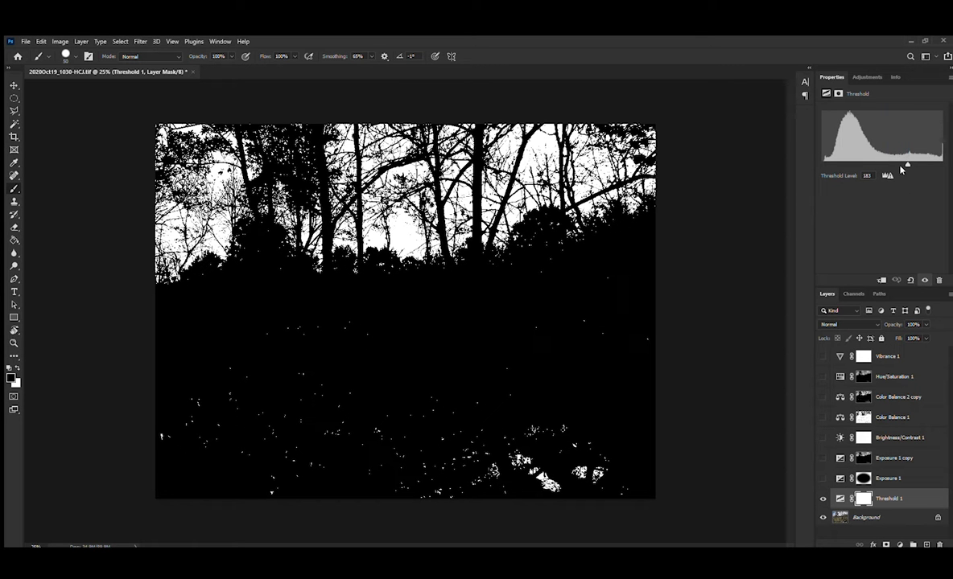
left_click_drag(903, 166, 886, 167)
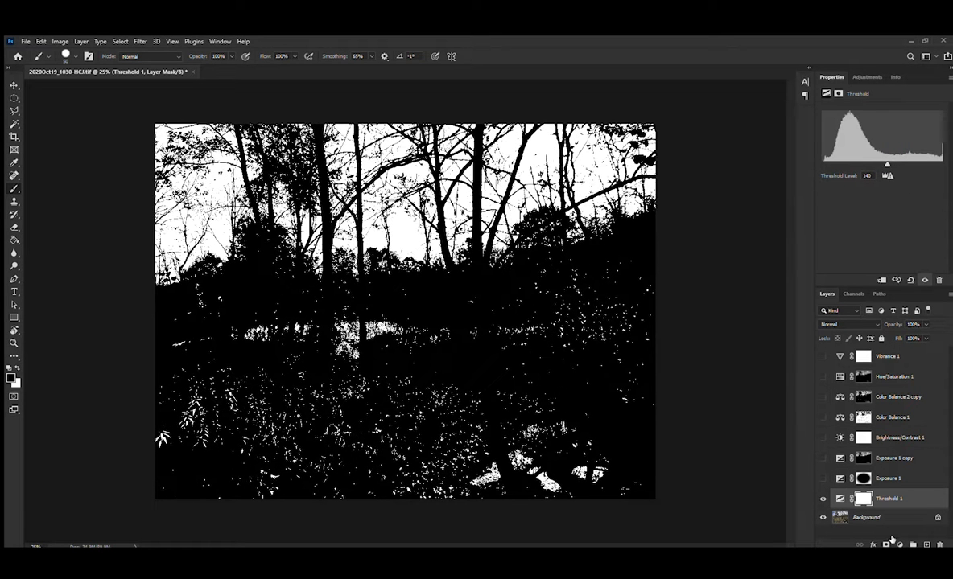
key("w")
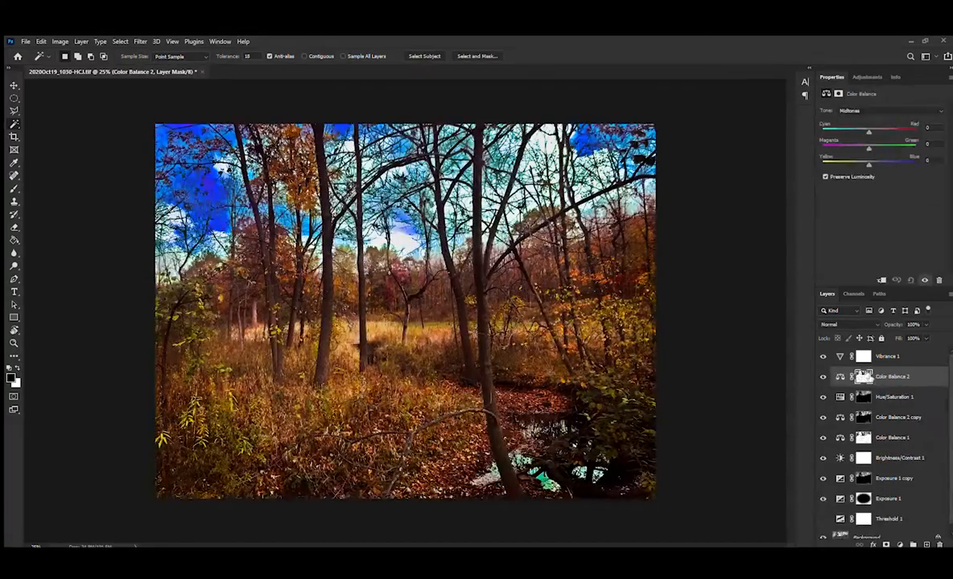
Invert the new Color Balance layer's mask and paint the sky and the meadow out of it with a black brush
left_click(863, 377)
key("ctrl+i")
key("b")
key("backslash")
mouse_move(193, 161)
left_mouse_down()
mouse_move(259, 276)
mouse_move(595, 217)
left_mouse_up()
key("bracketleft")
key("bracketleft")
key("bracketleft")
key("bracketleft")
key("bracketleft")
key("bracketleft")
key("bracketleft")
key("bracketleft")
key("bracketleft")
key("bracketleft")
left_click_drag(390, 331, 351, 364)
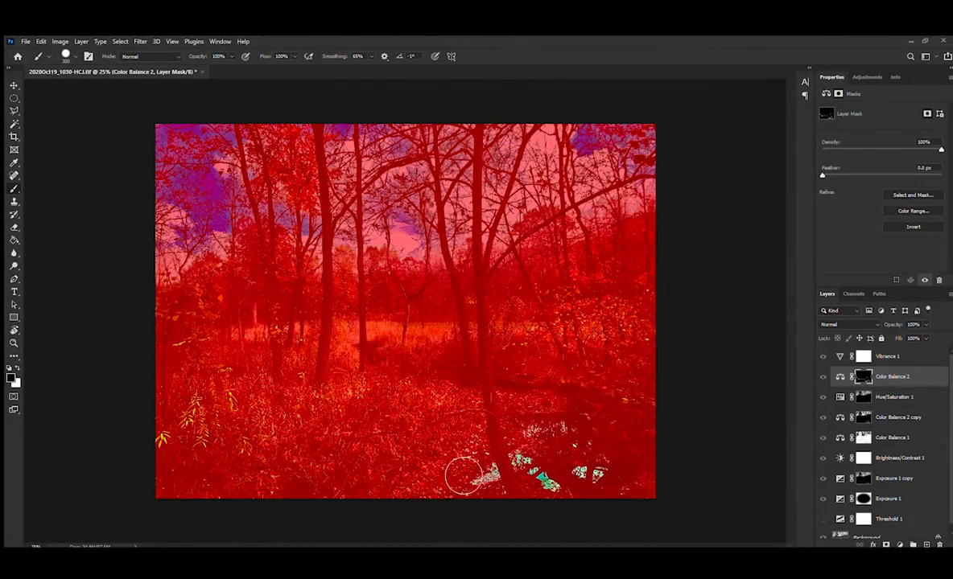
key("backslash")
Adjust the new Color Balance layer's midtones and shadows, and set its highlights to +25, -33 and -67
left_click(840, 376)
left_click_drag(846, 131, 836, 130)
left_click(854, 111)
left_click(846, 121)
left_click_drag(868, 164, 852, 148)
left_click(865, 111)
left_click(854, 138)
left_click_drag(868, 132, 879, 134)
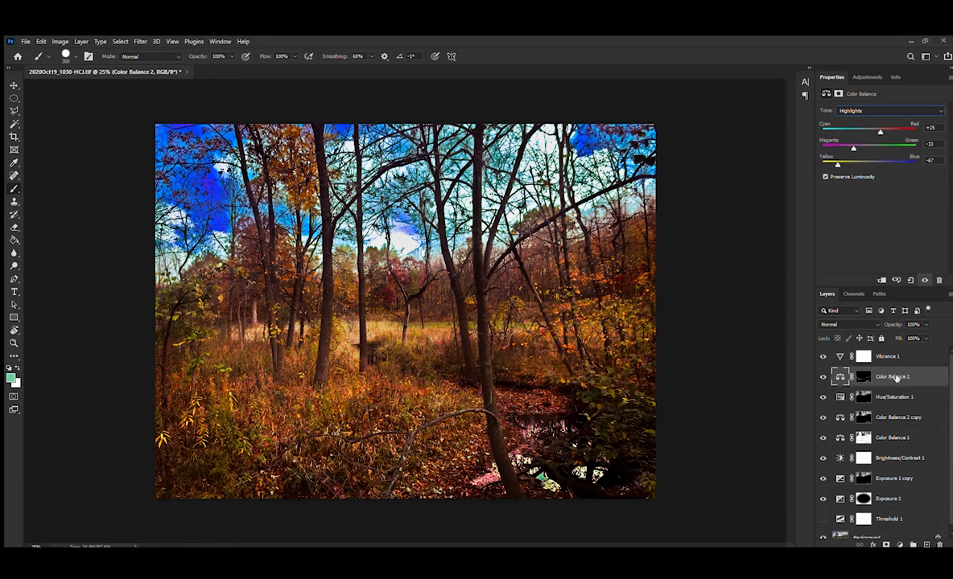
Duplicate the Vibrance layer and copy the Exposure 1 layer's vignette mask onto the lower Vibrance layer
left_click(894, 359)
key("ctrl+j")
left_click(867, 519)
left_click_drag(867, 519, 863, 377)
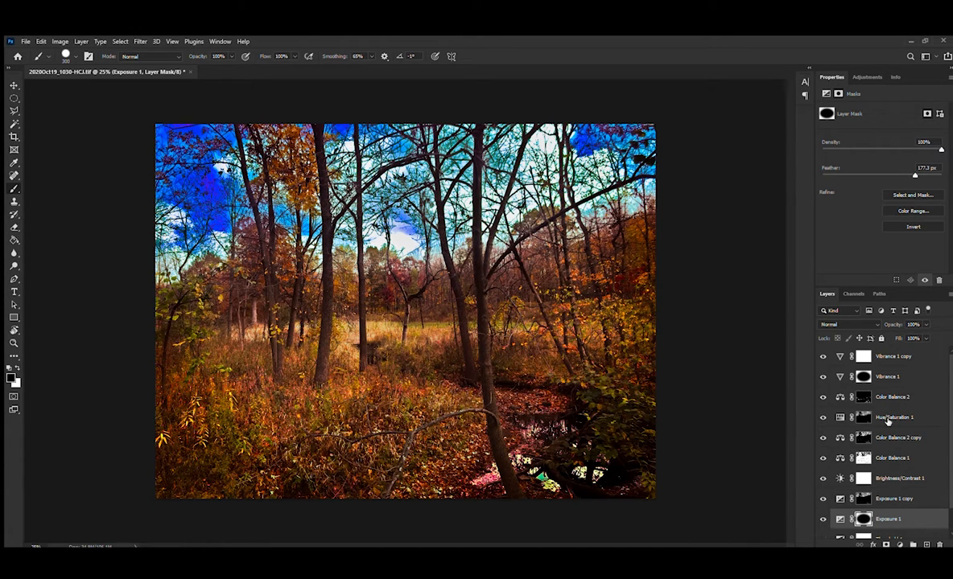
left_click(882, 379)
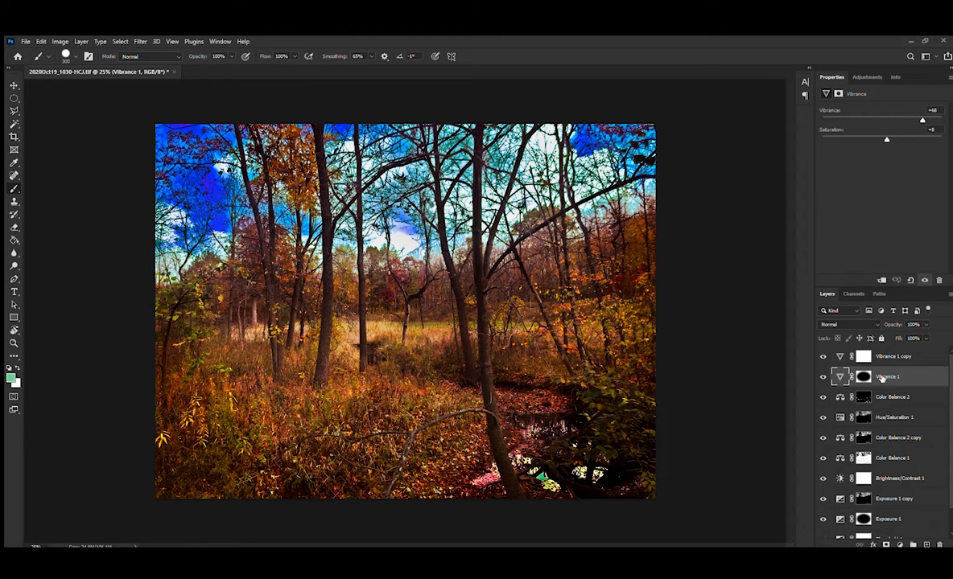
Paint the foreground grass back into the Vibrance 1 layer's mask with a white brush to boost its colours
key("backslash")
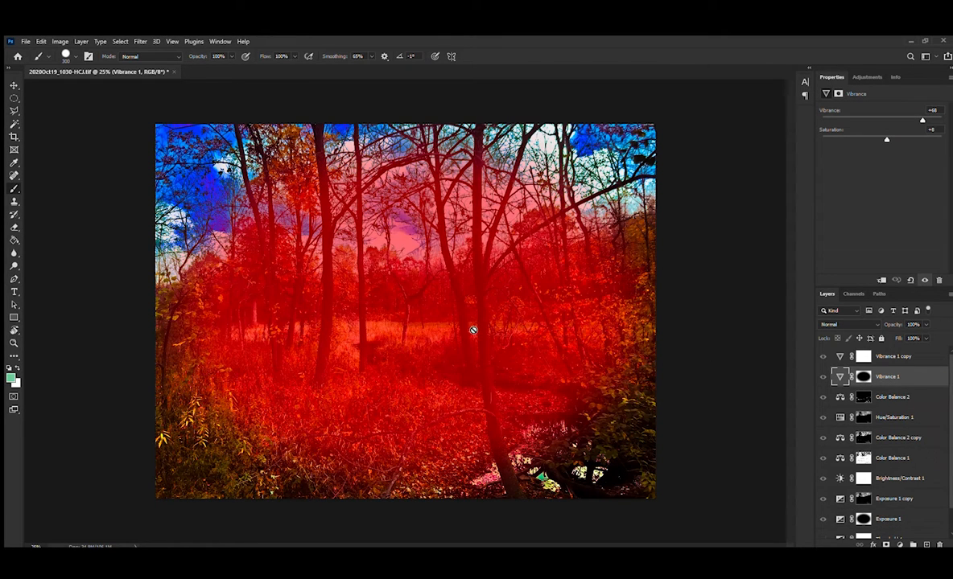
left_click(9, 368)
left_click(863, 376)
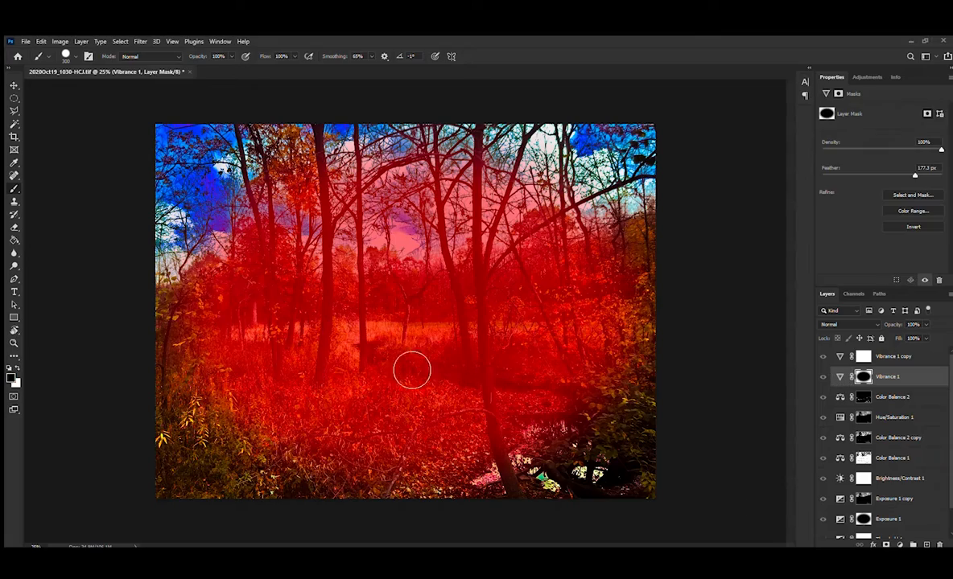
key("x")
left_click_drag(420, 401, 369, 414)
key("backslash")
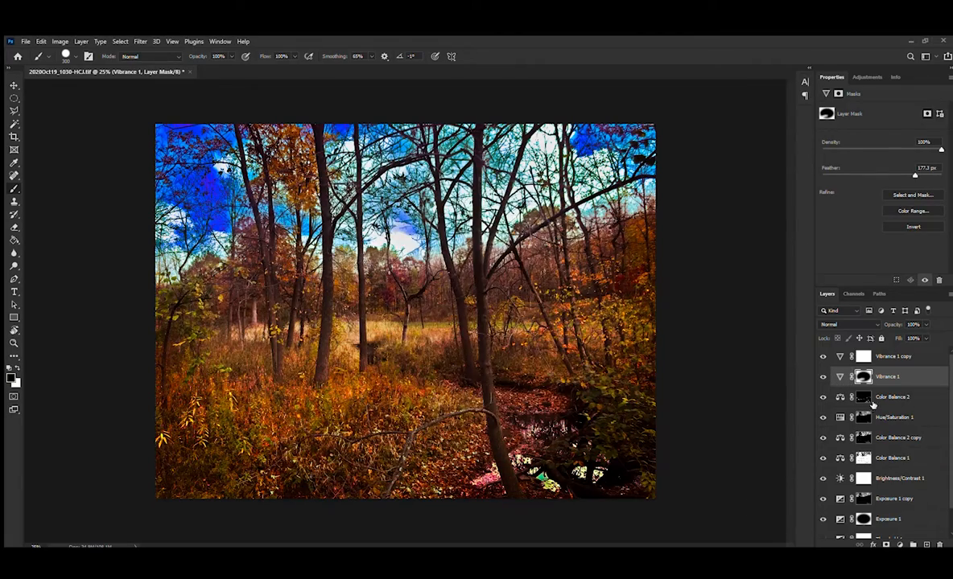
key("backslash")
key("backslash")
Save the edited woodland photo
key("ctrl+minus")
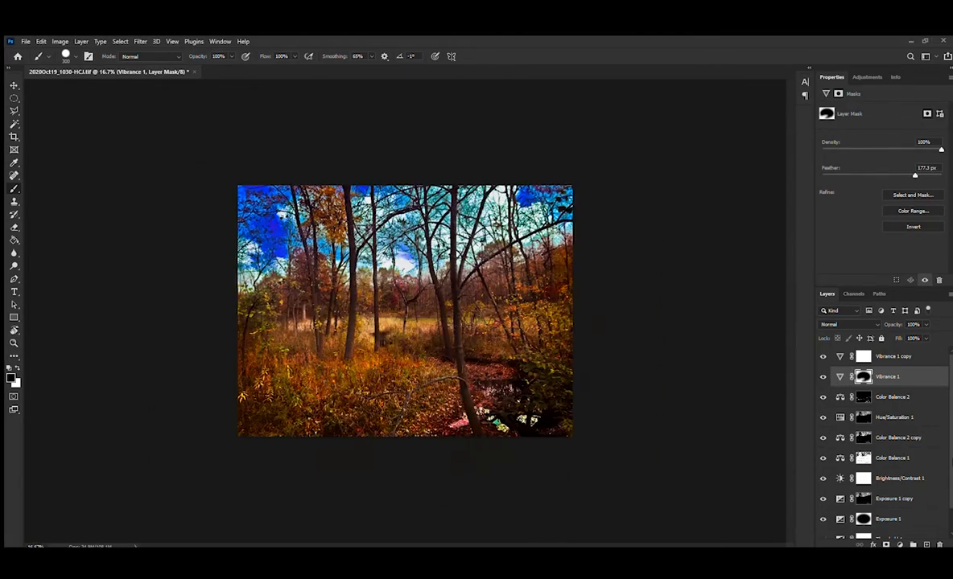
key("ctrl+plus")
key("ctrl+plus")
key("ctrl+plus")
key("ctrl+plus")
key("ctrl+minus")
key("ctrl+minus")
key("ctrl+minus")
key("ctrl+s")
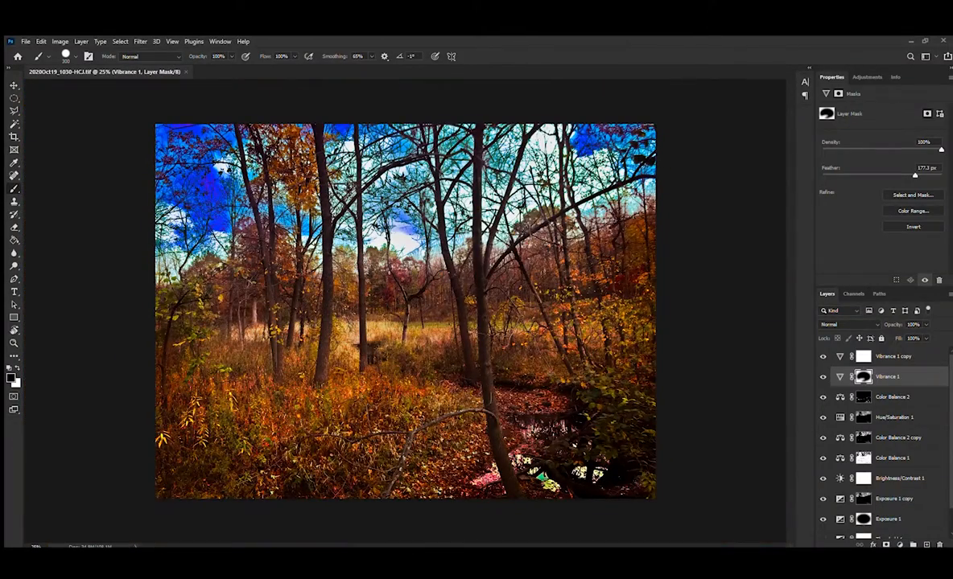